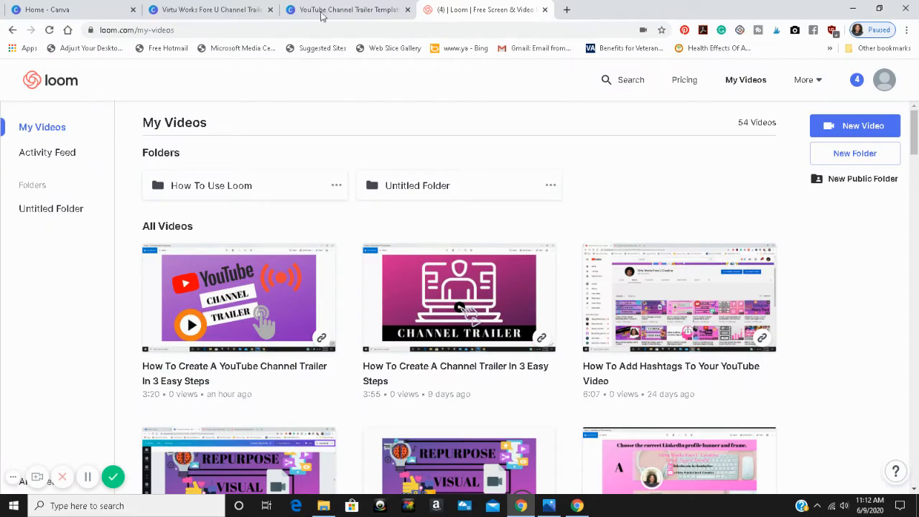
- Look over the design types on the Canva home page and the YouTube Video templates offered in the Virtu Works Fore U Channel Trailer design
left_click(113, 7)
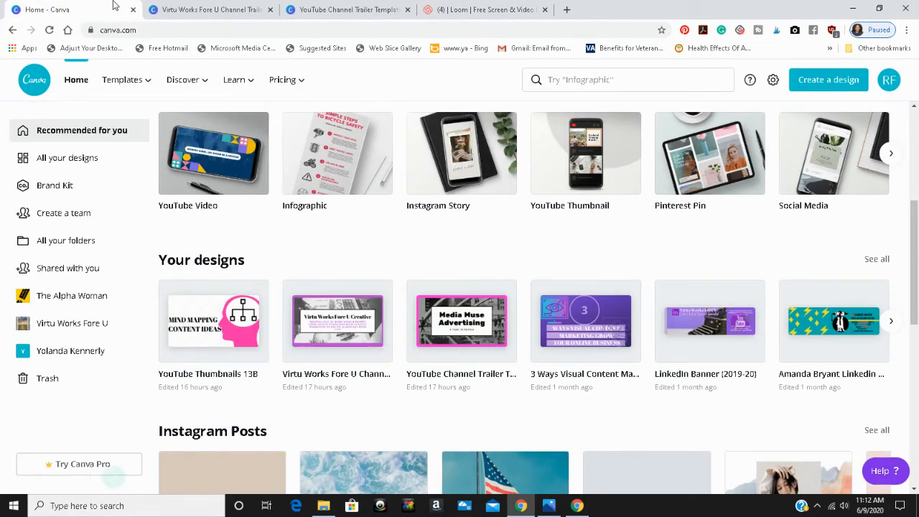
scroll(219, 236, "up", 1)
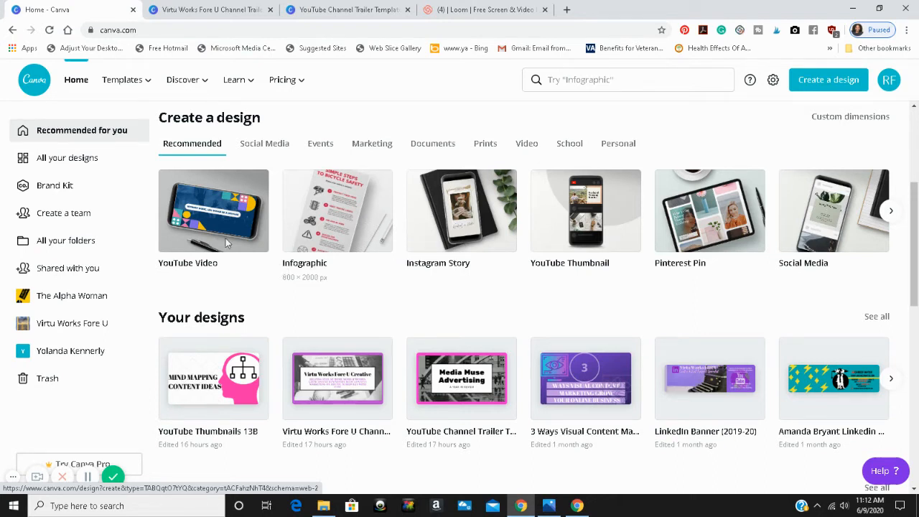
scroll(464, 237, "up", 3)
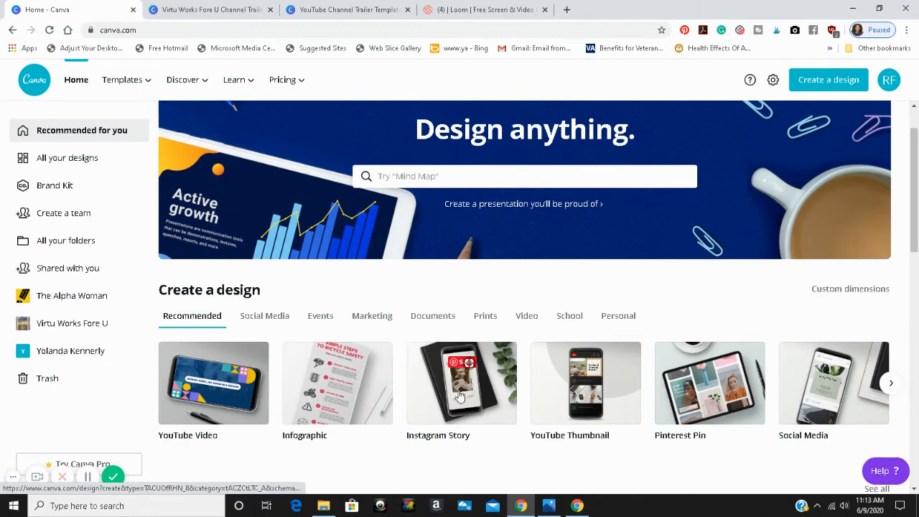
scroll(460, 392, "down", 1)
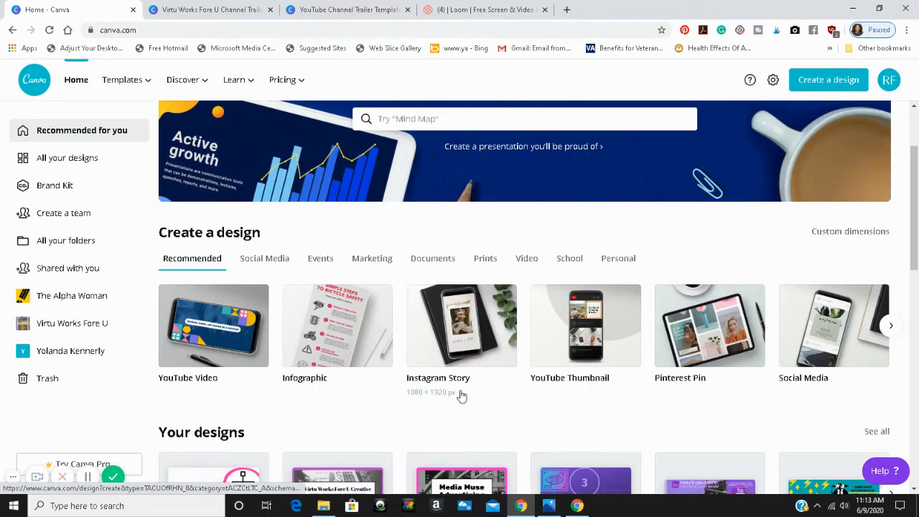
left_click(214, 10)
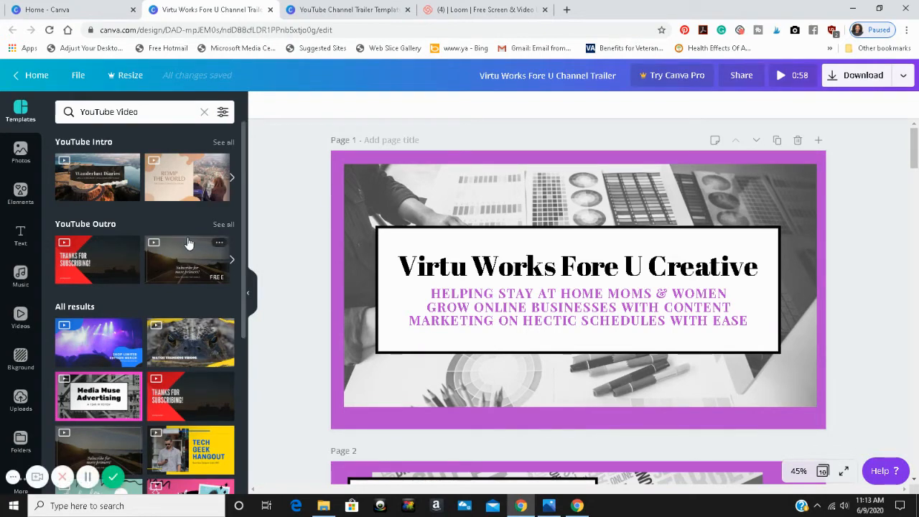
scroll(189, 243, "down", 2)
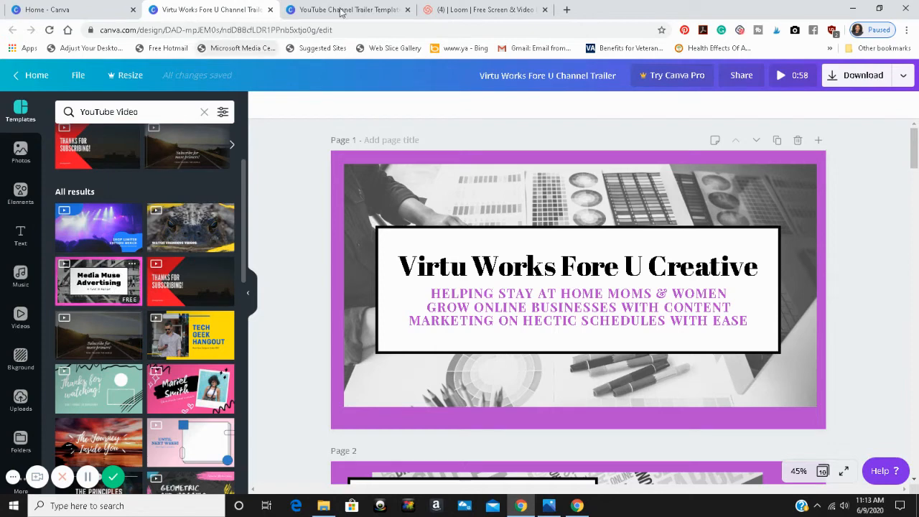
- Look through the YouTube Channel Trailer Template design from page 1 to page 10
left_click(370, 15)
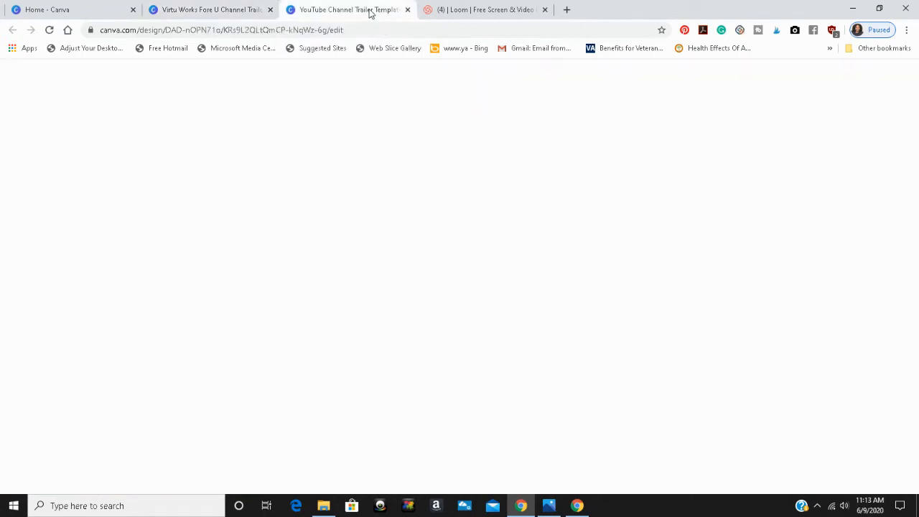
scroll(679, 321, "down", 2)
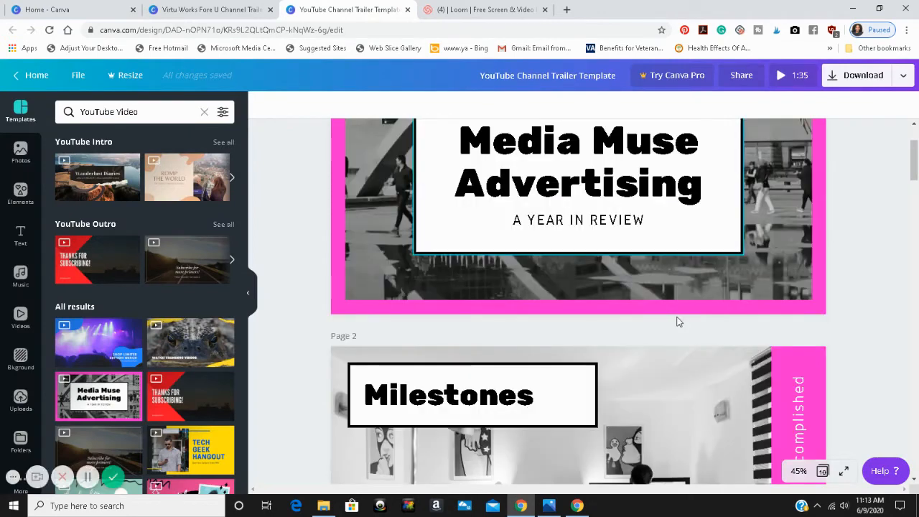
scroll(680, 321, "down", 5)
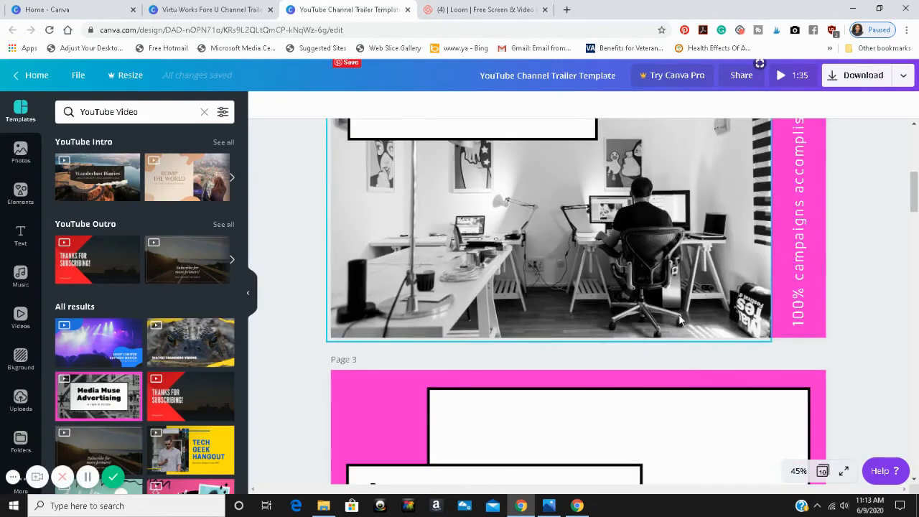
scroll(679, 312, "down", 5)
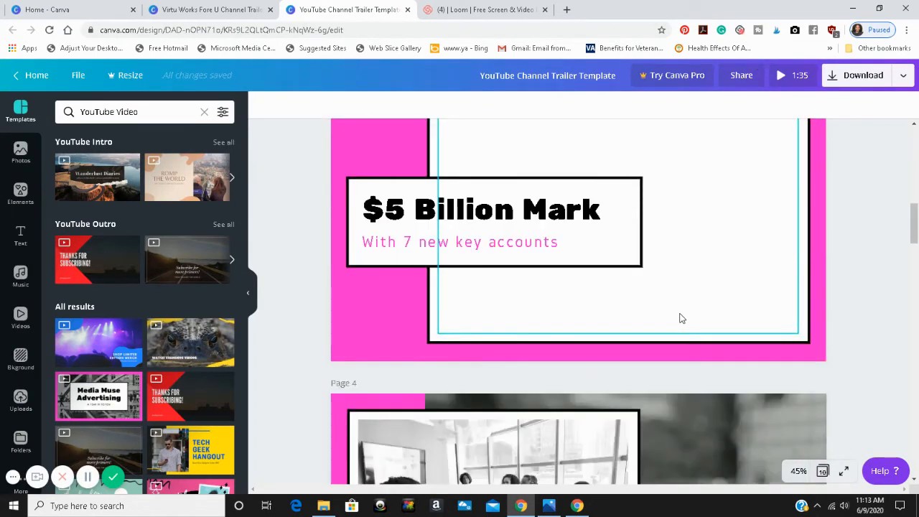
scroll(681, 318, "down", 5)
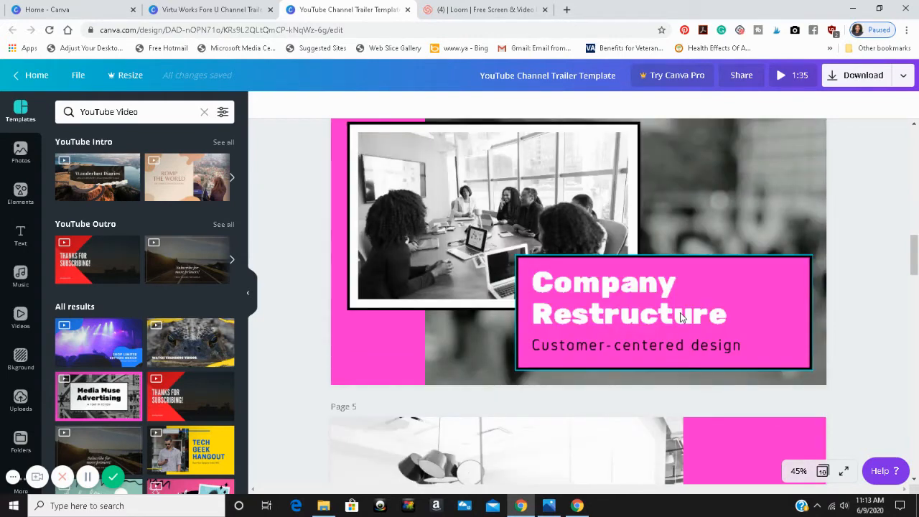
scroll(682, 318, "down", 5)
scroll(681, 317, "down", 10)
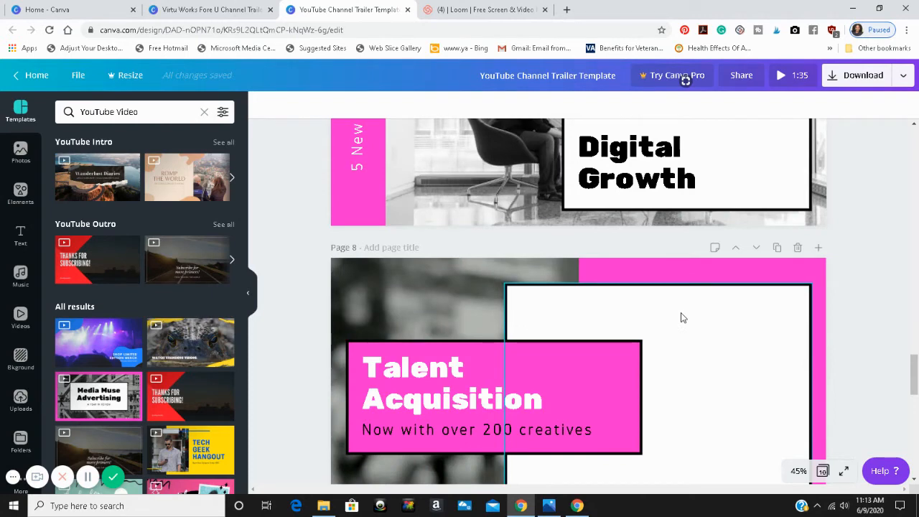
scroll(681, 318, "down", 10)
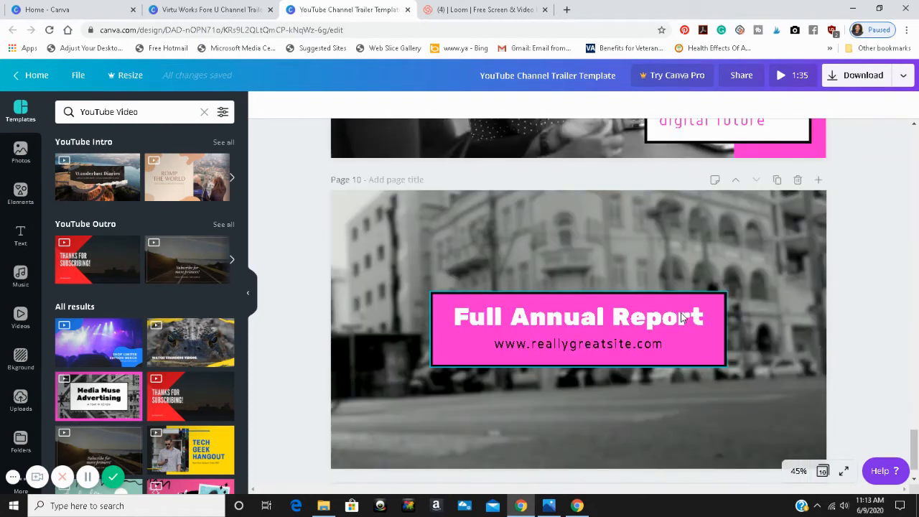
- Review the customized text, colors and images on pages 1 and 2 of the Virtu Works Fore U Channel Trailer design
left_click(234, 11)
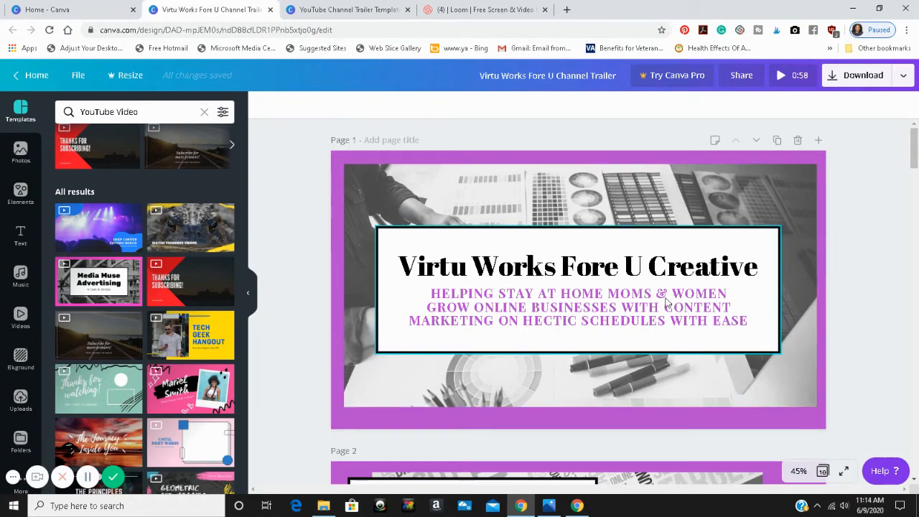
scroll(827, 349, "down", 1)
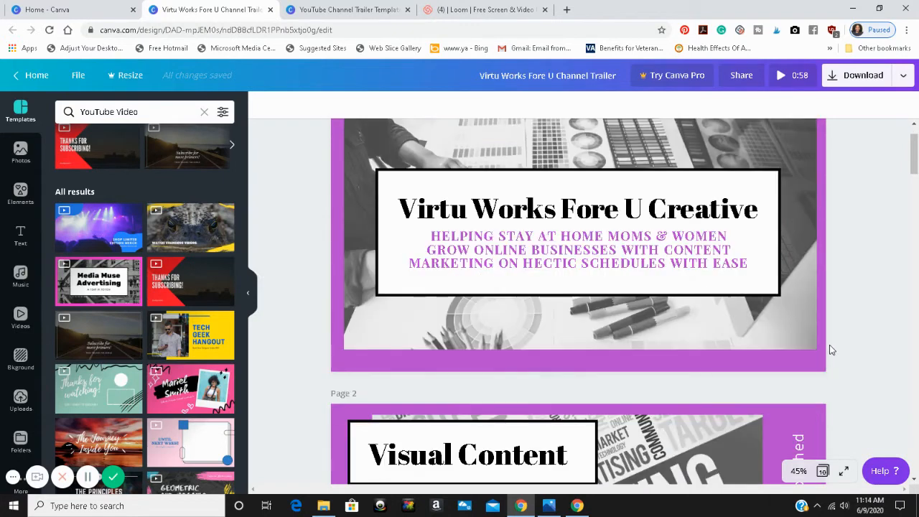
scroll(831, 349, "down", 1)
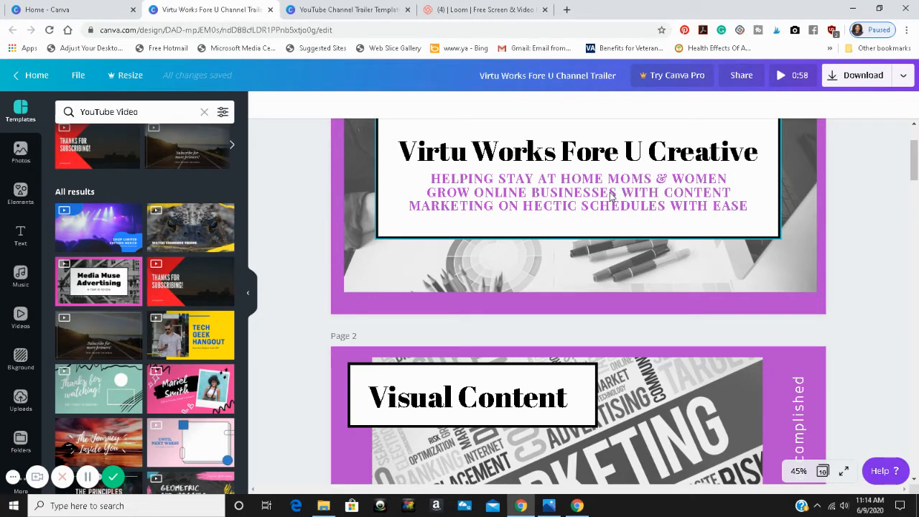
scroll(600, 194, "down", 2)
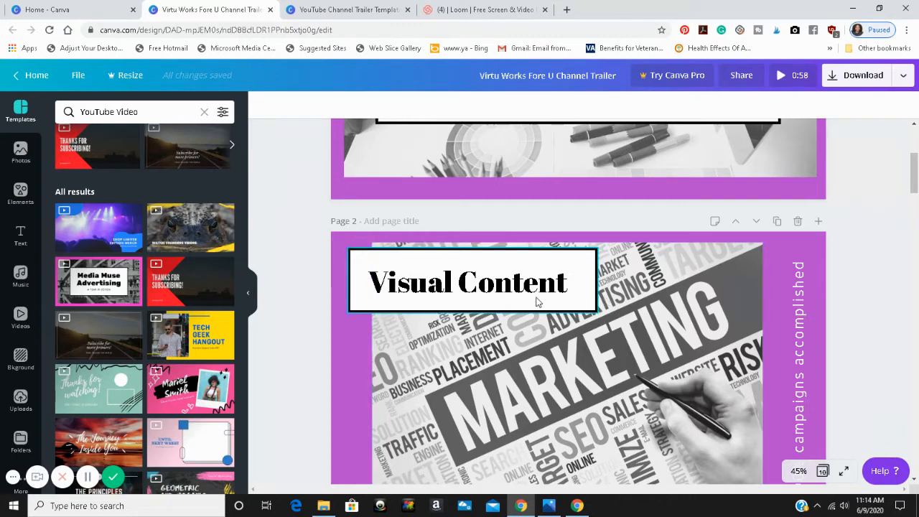
scroll(582, 290, "up", 3)
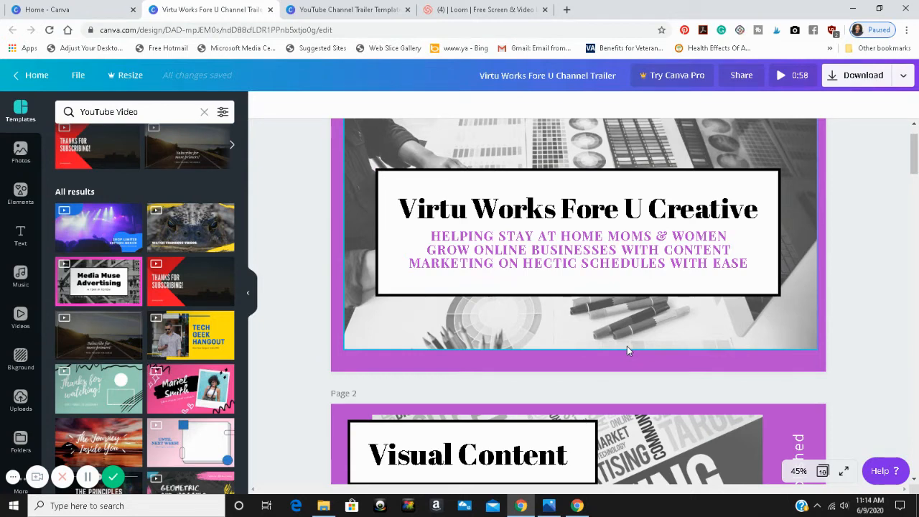
scroll(627, 346, "down", 2)
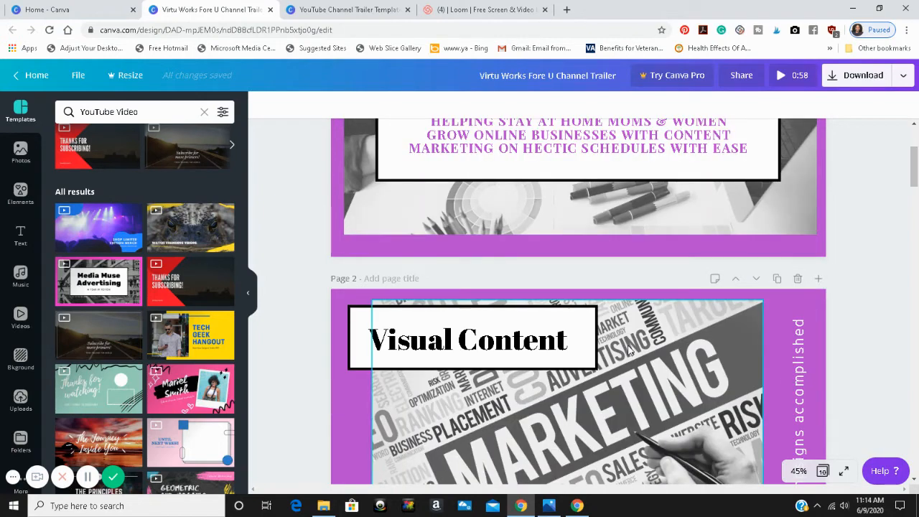
scroll(629, 349, "down", 2)
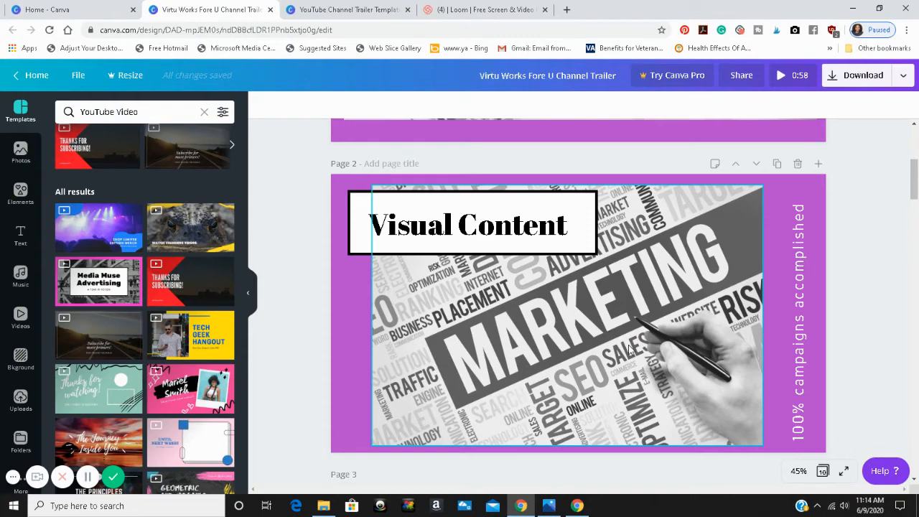
scroll(629, 349, "down", 1)
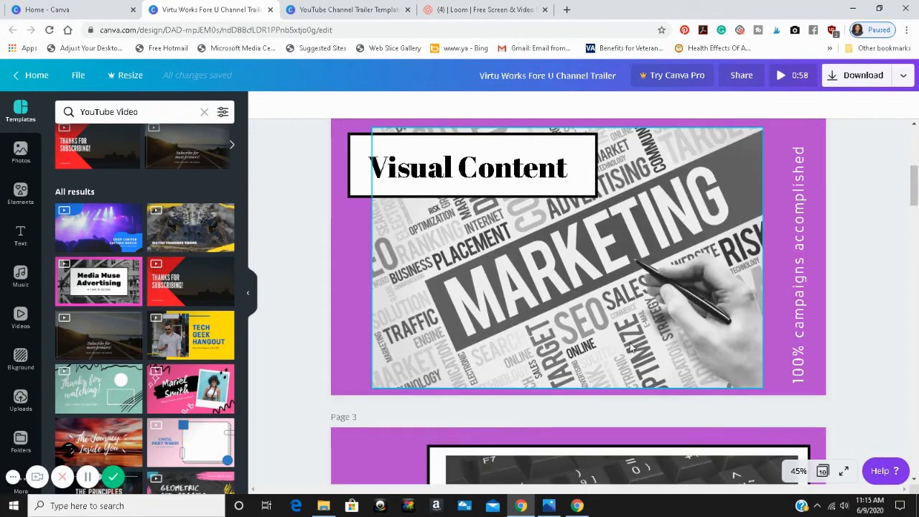
scroll(631, 348, "up", 3)
scroll(630, 346, "up", 2)
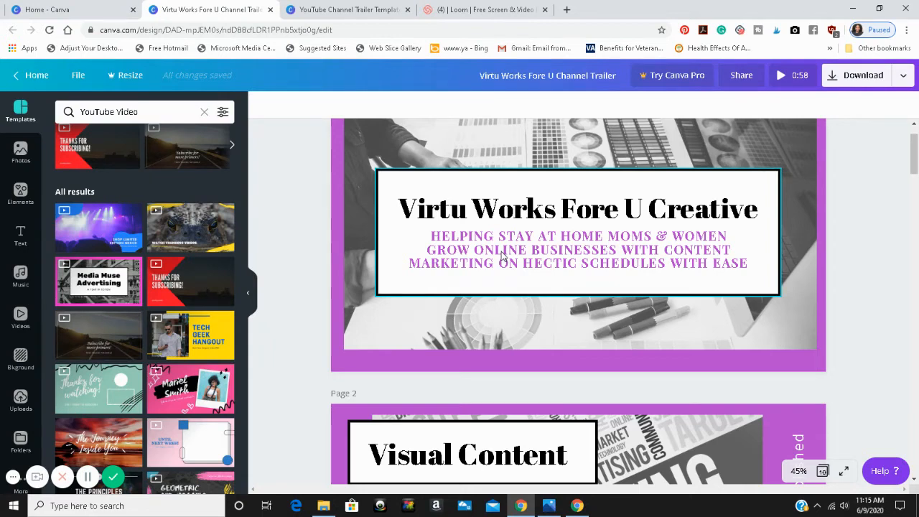
scroll(503, 307, "down", 3)
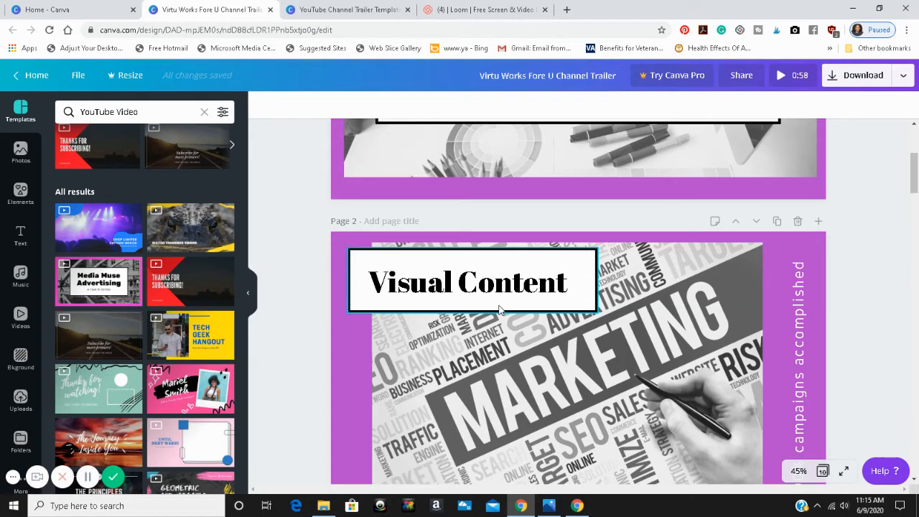
scroll(500, 307, "down", 1)
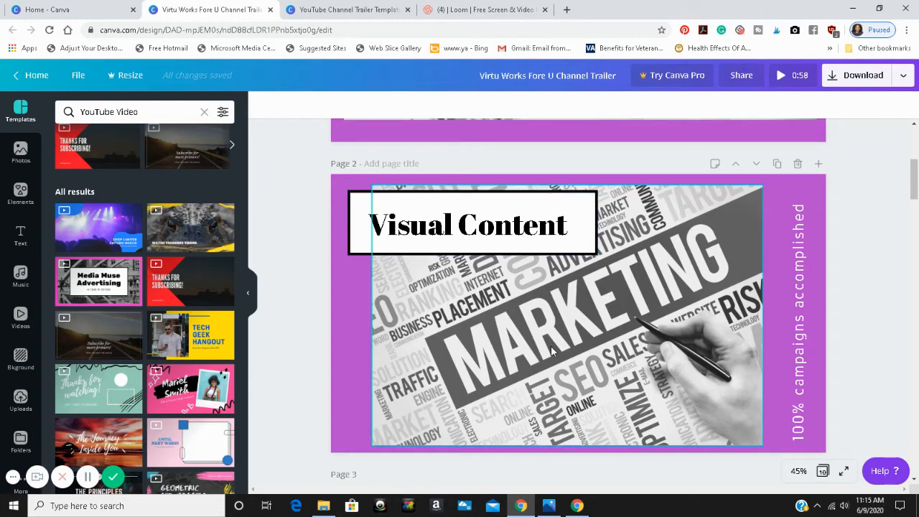
scroll(551, 346, "down", 1)
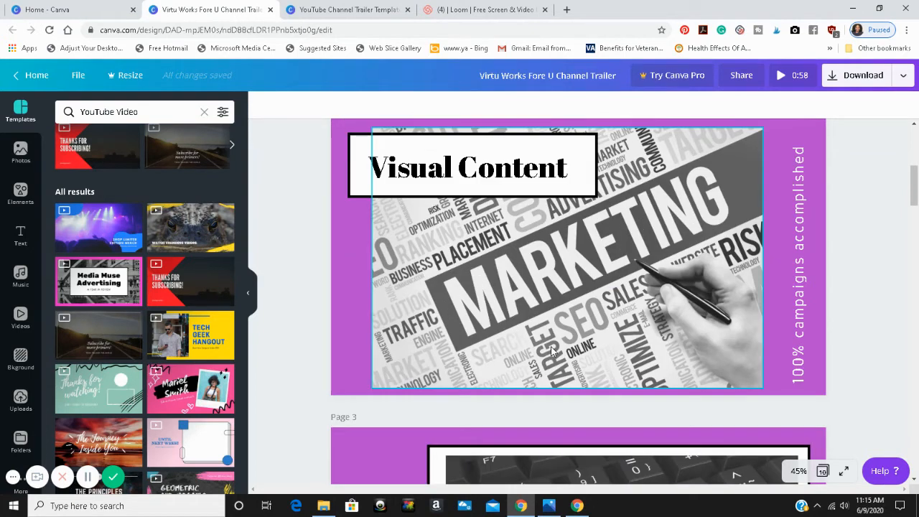
- Delete the vertical text "100% campaigns accomplished" from page 2 of the channel trailer
left_click(802, 155)
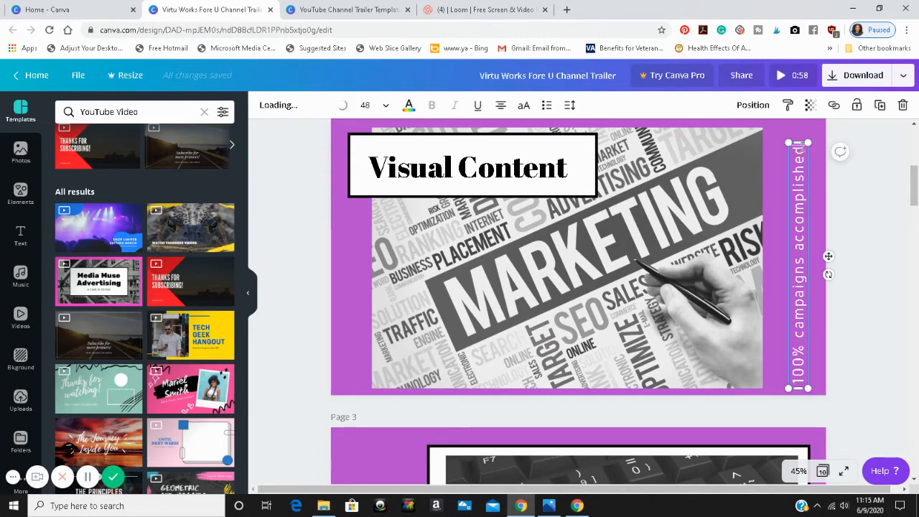
left_click_drag(799, 257, 816, 400)
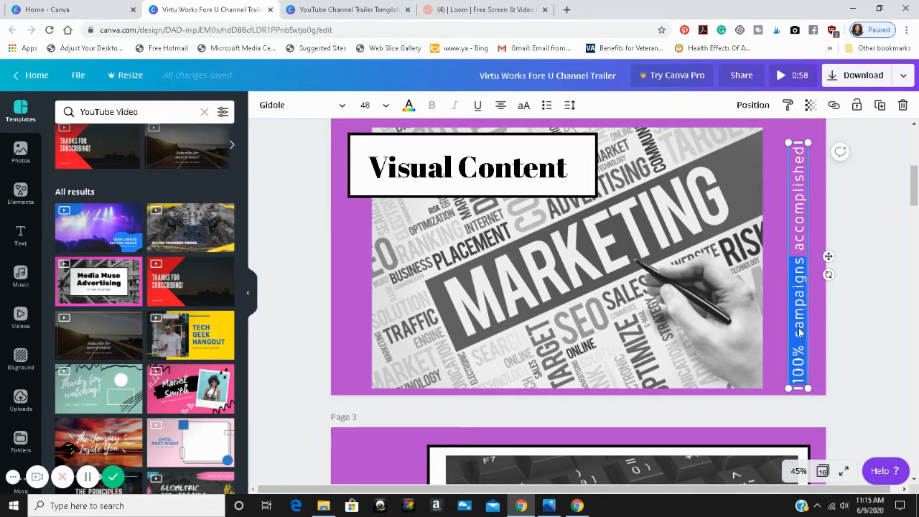
key("BackSpace")
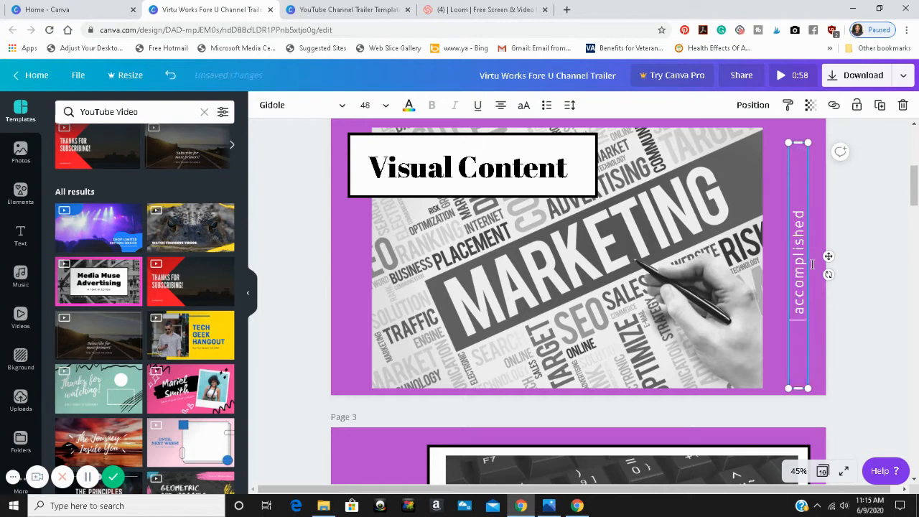
left_click_drag(809, 270, 917, 273)
left_click(854, 294)
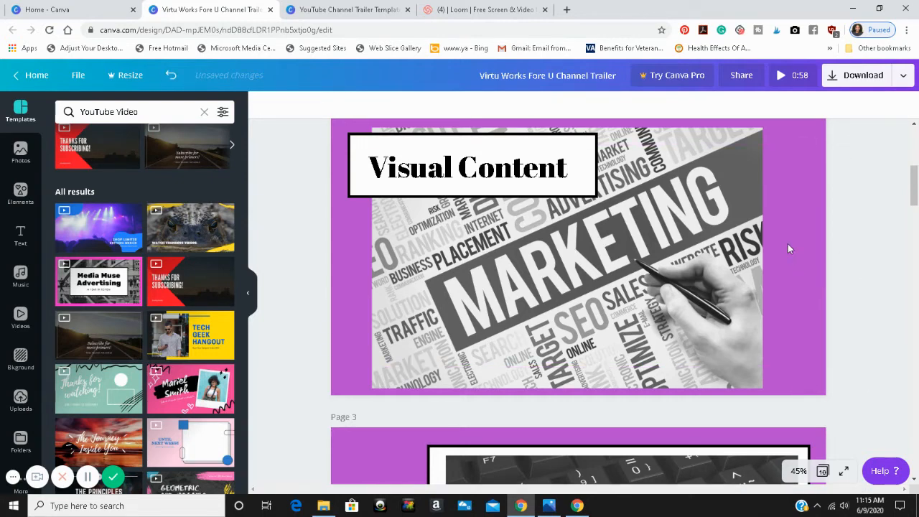
- Switch to the original YouTube Channel Trailer Template design and look at its pages 9 and 10 for comparison
left_click(323, 9)
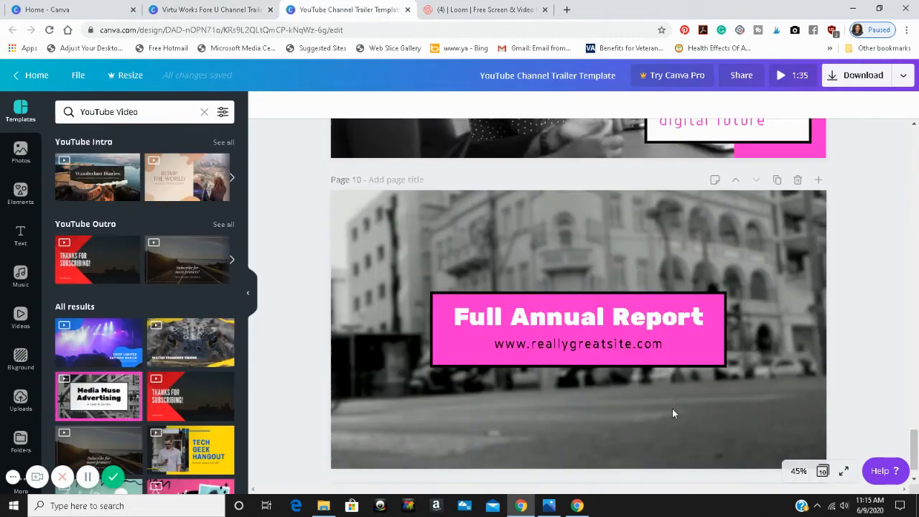
scroll(664, 395, "up", 2)
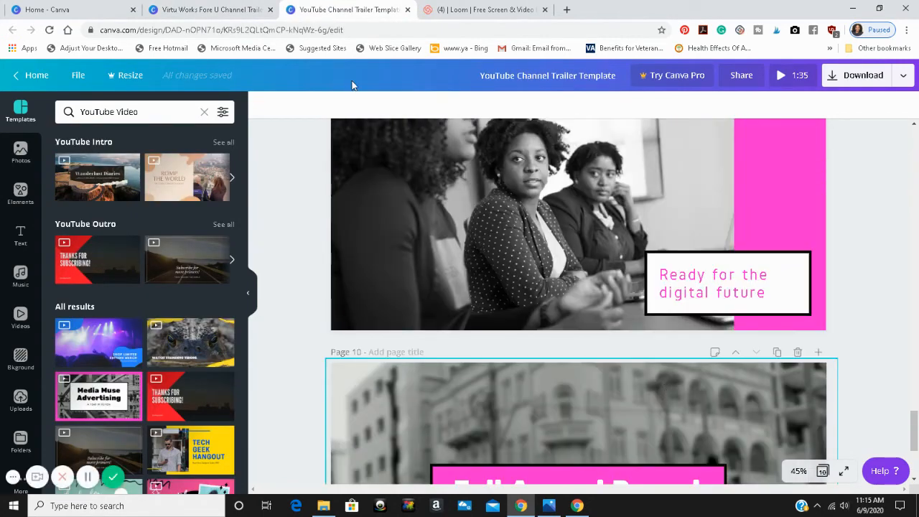
scroll(393, 123, "up", 2)
- Return to the Virtu Works Fore U Channel Trailer design and review the customized text and images on pages 3 to 6
left_click(227, 9)
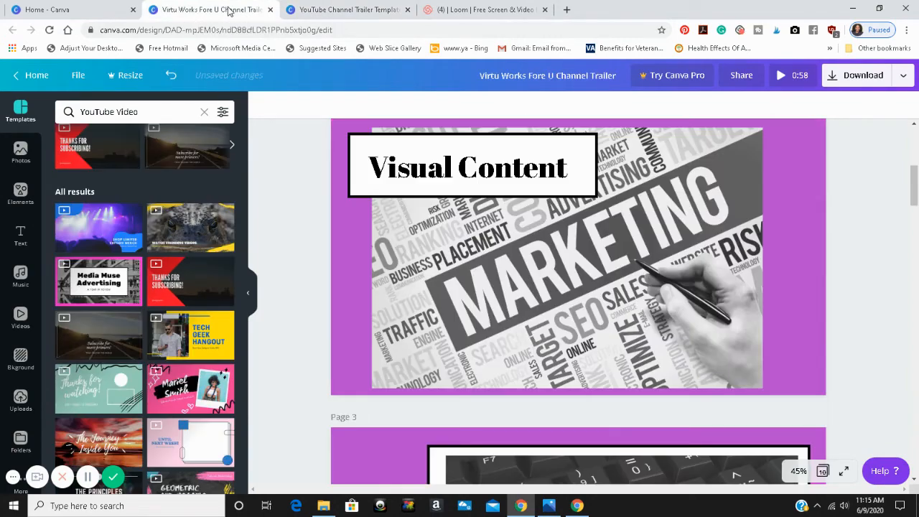
scroll(790, 262, "down", 1)
scroll(788, 269, "down", 1)
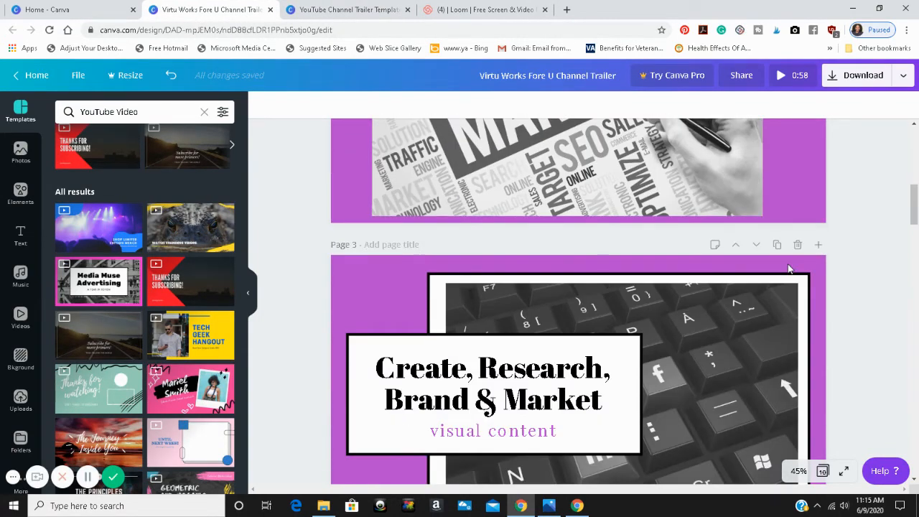
scroll(788, 268, "down", 6)
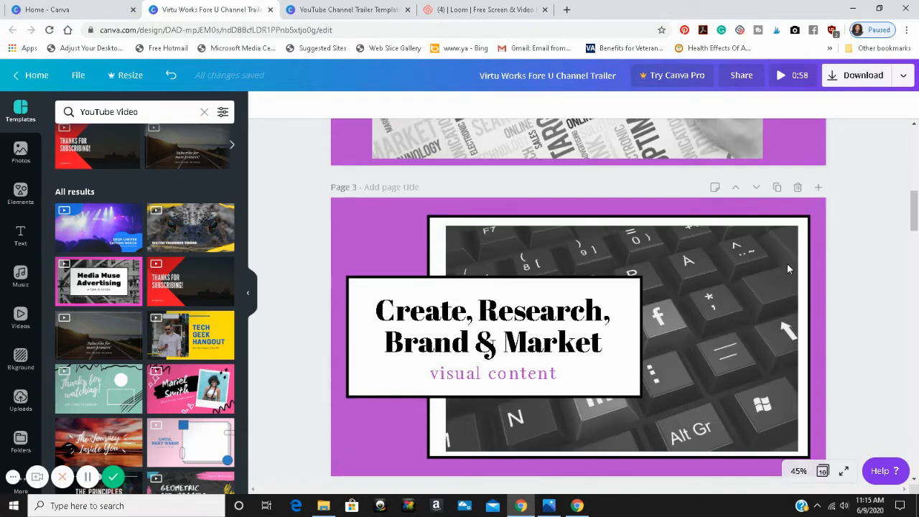
scroll(788, 269, "down", 1)
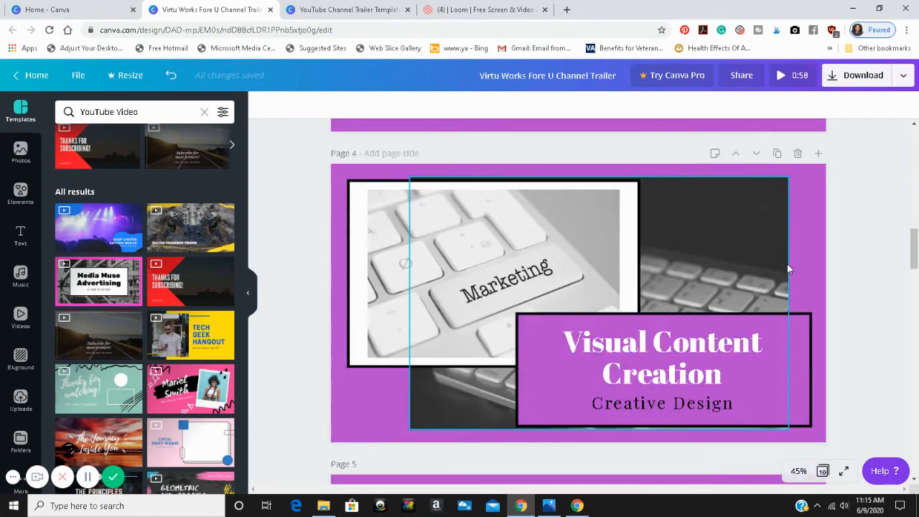
scroll(788, 269, "down", 4)
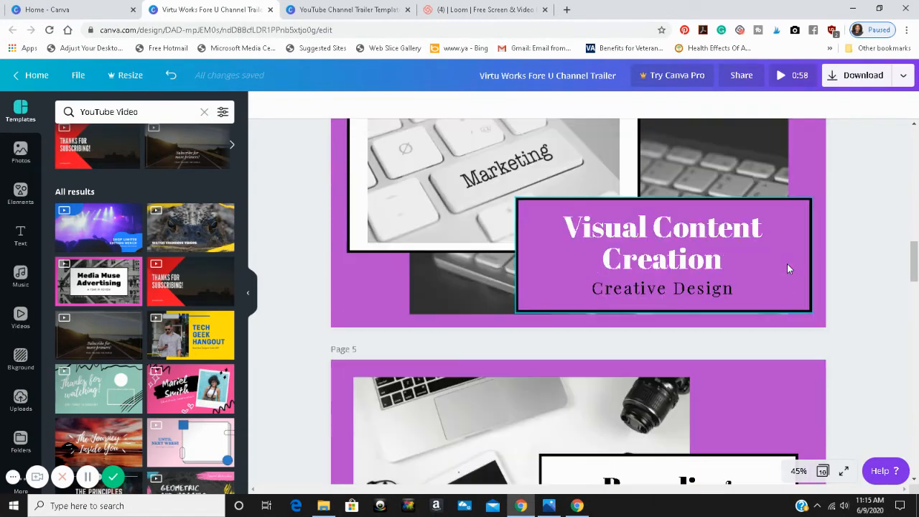
scroll(787, 264, "down", 5)
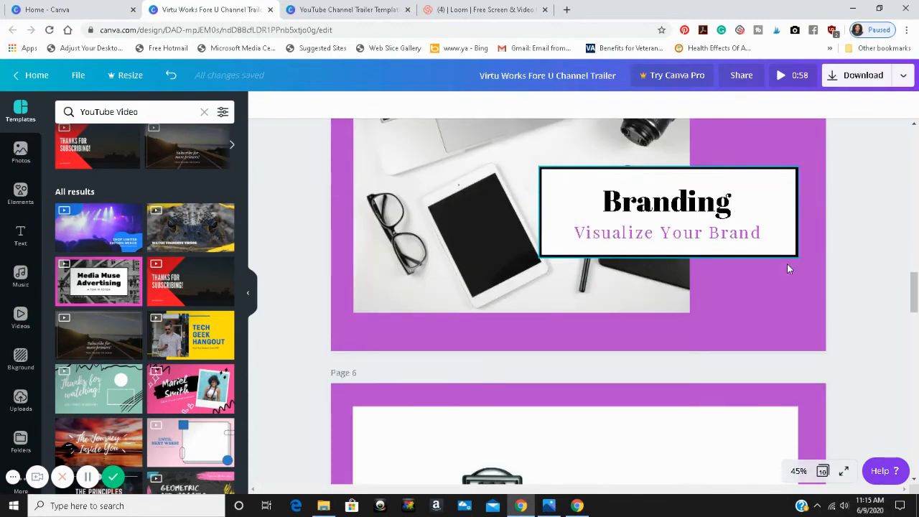
scroll(788, 268, "down", 3)
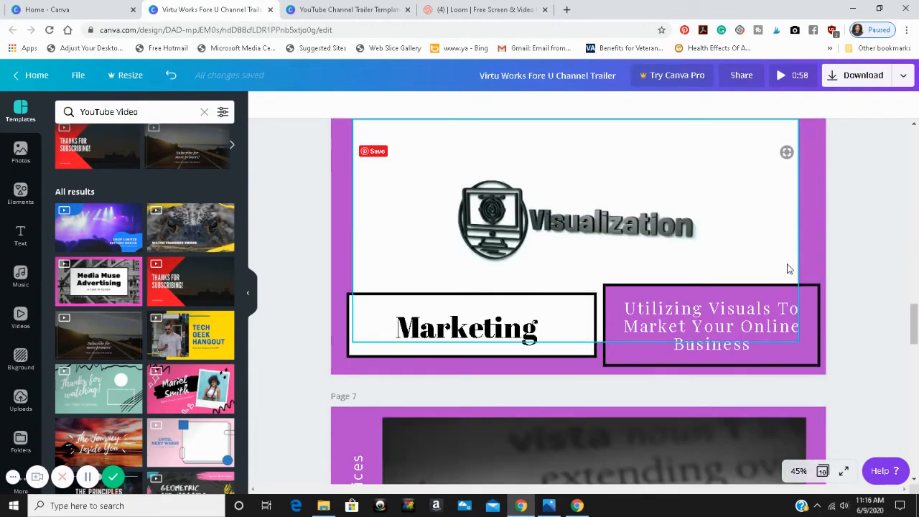
- Delete the vertical text "5 New digital services" from page 7 of the channel trailer
scroll(787, 265, "down", 6)
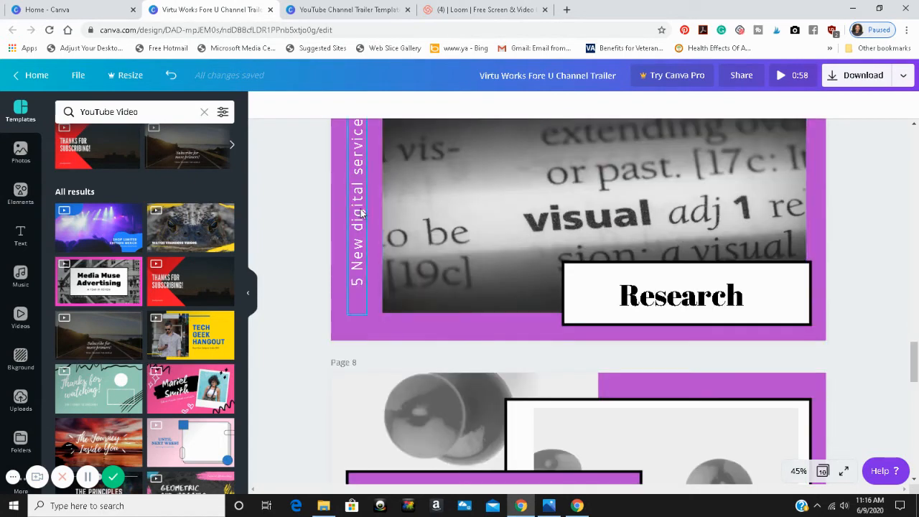
left_click(359, 212)
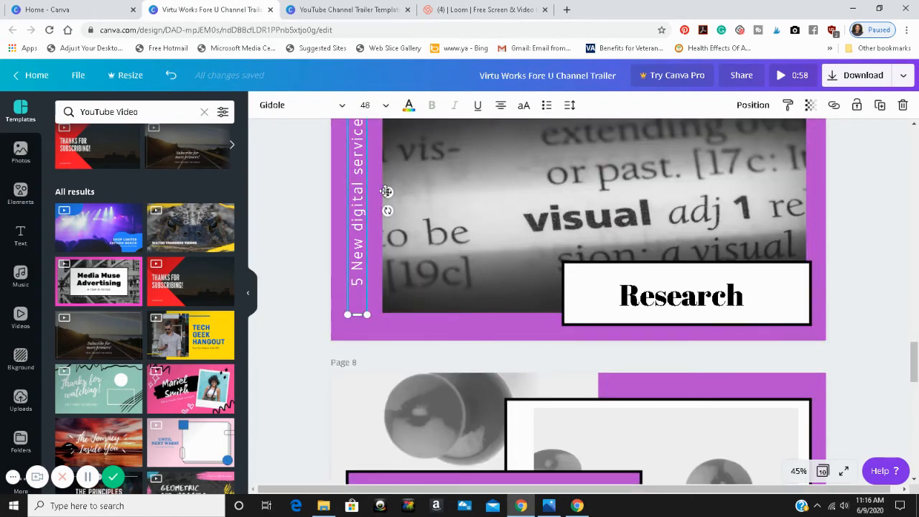
left_click_drag(371, 191, 474, 368)
- Review the customized text and images on pages 8 to 10 of the channel trailer
scroll(474, 367, "down", 5)
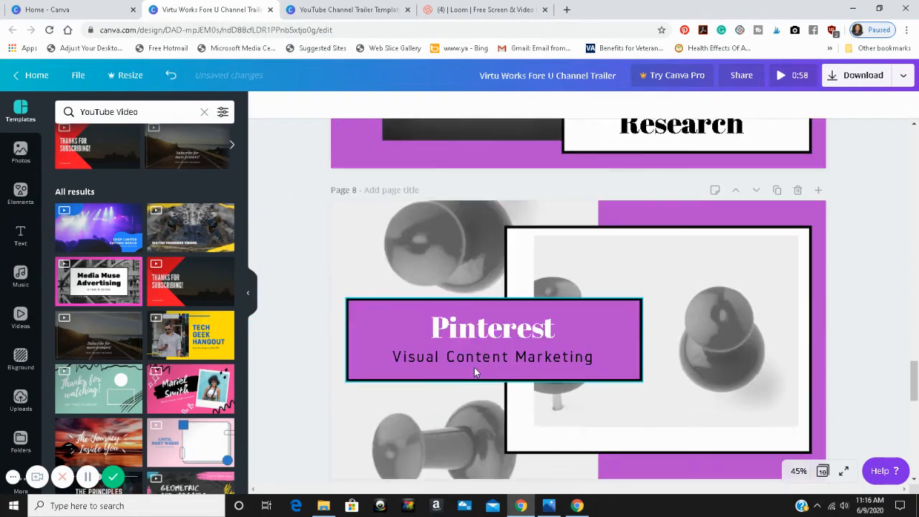
scroll(474, 371, "down", 5)
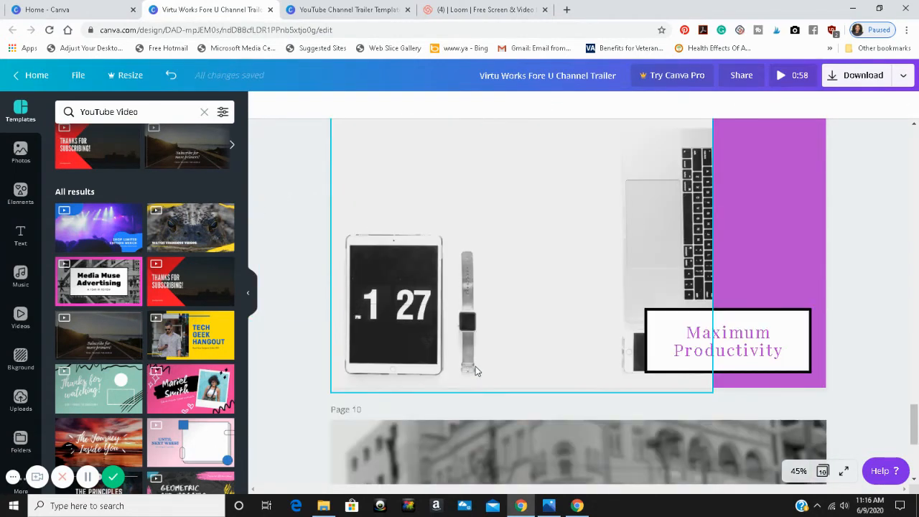
scroll(476, 367, "down", 3)
scroll(475, 366, "down", 1)
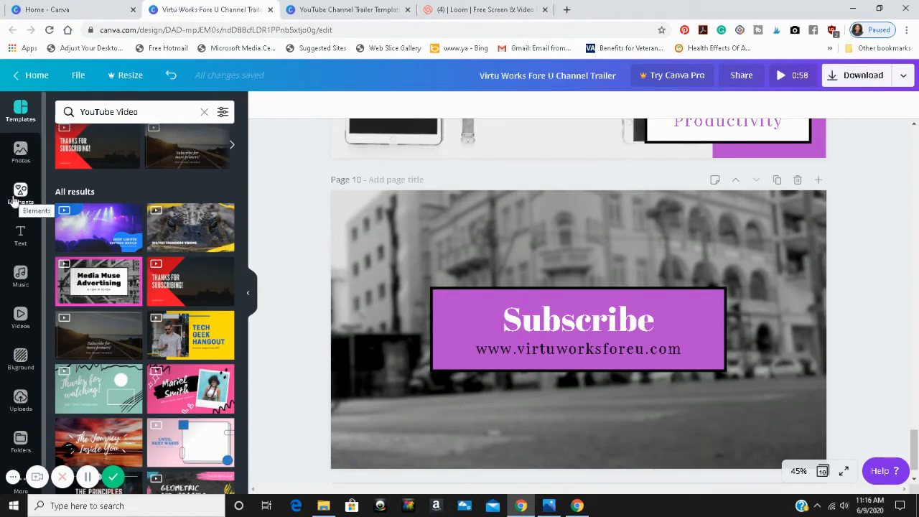
- Open the photo library and look back over the images used on pages 3 to 10 of the channel trailer
left_click(19, 155)
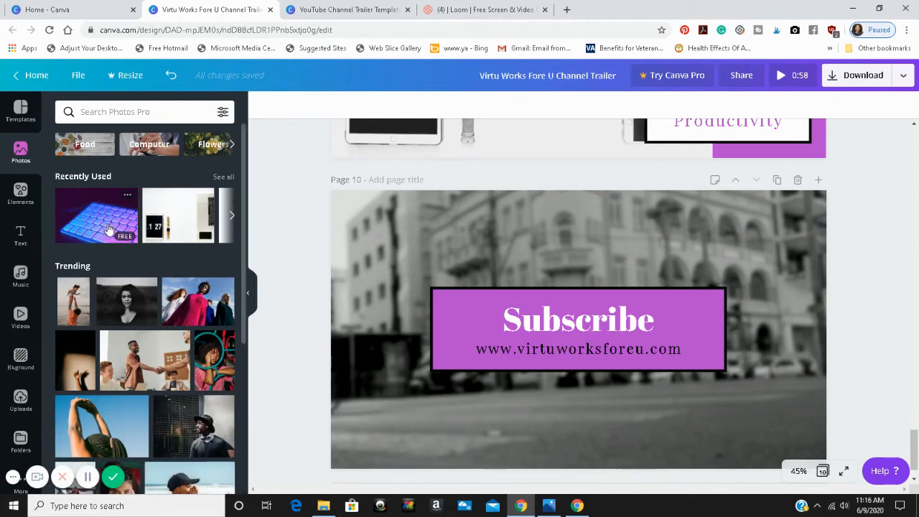
scroll(412, 298, "up", 3)
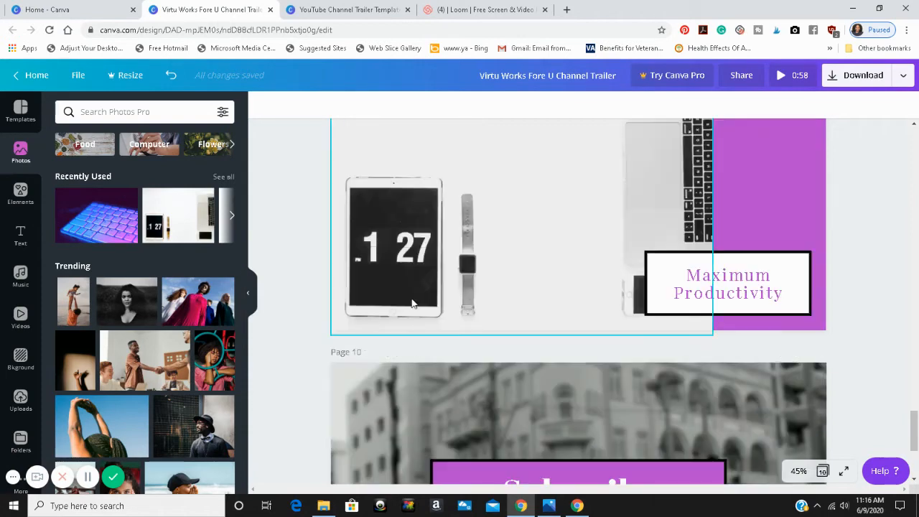
scroll(413, 304, "up", 4)
scroll(412, 298, "up", 10)
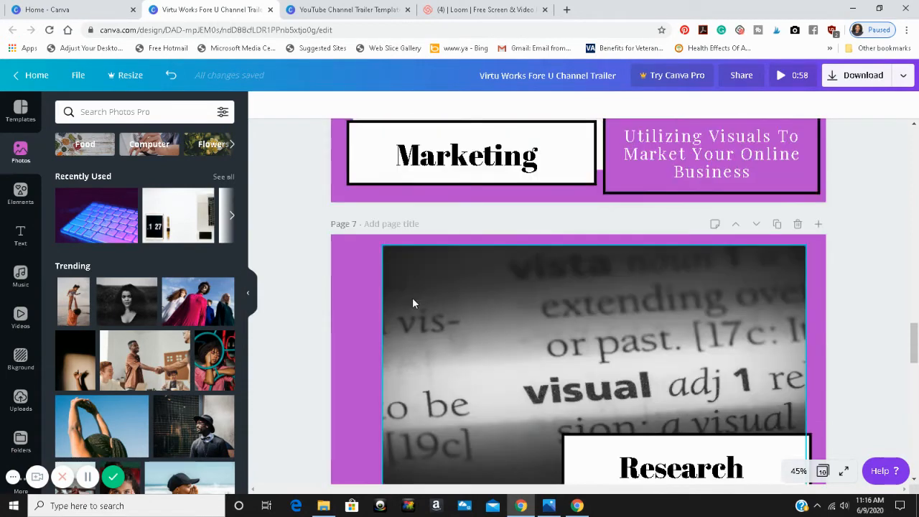
scroll(413, 303, "up", 9)
scroll(413, 303, "up", 5)
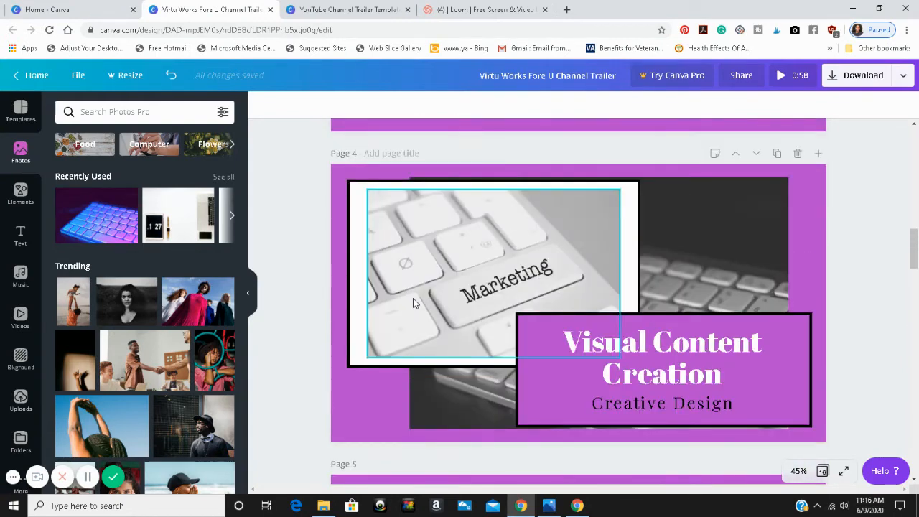
scroll(414, 303, "up", 5)
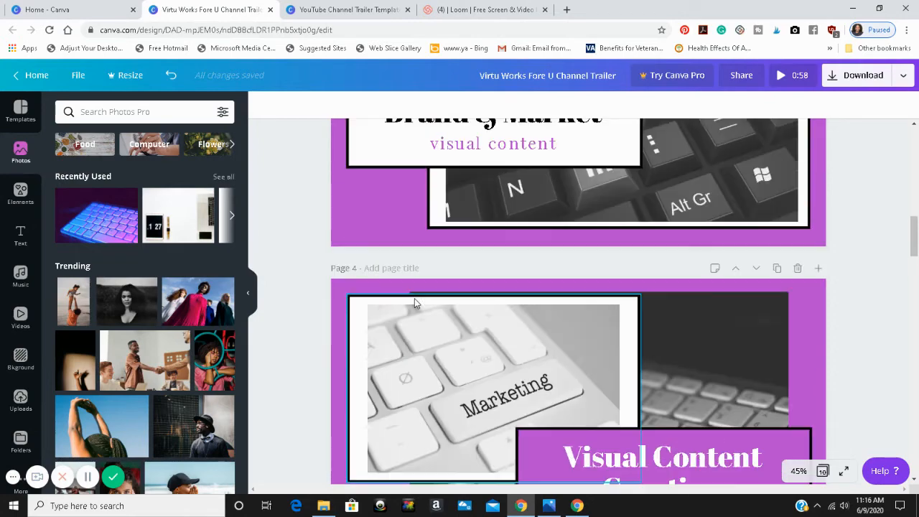
scroll(415, 303, "up", 1)
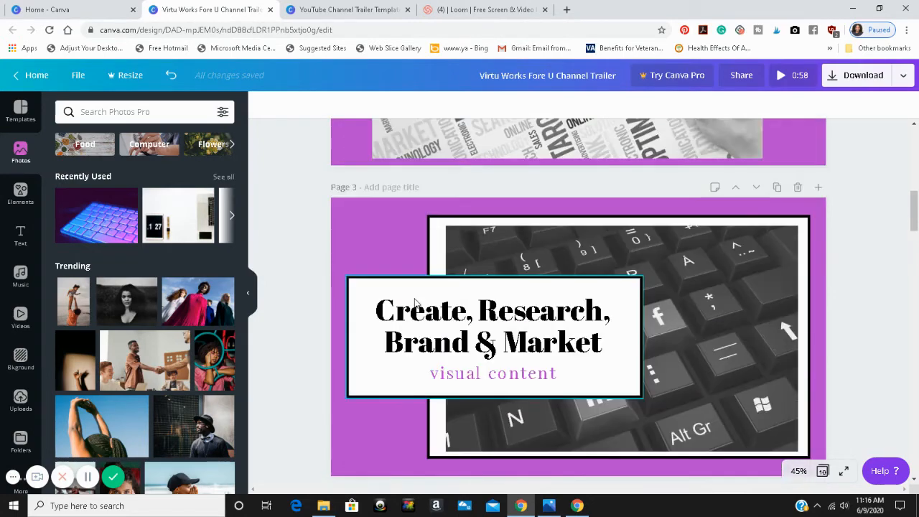
scroll(414, 306, "down", 3)
scroll(415, 305, "down", 10)
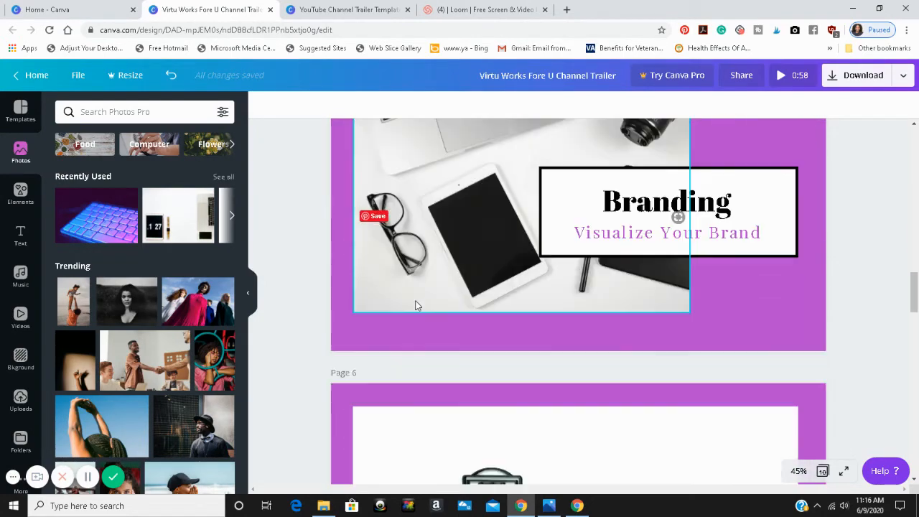
scroll(416, 305, "down", 5)
scroll(415, 305, "down", 12)
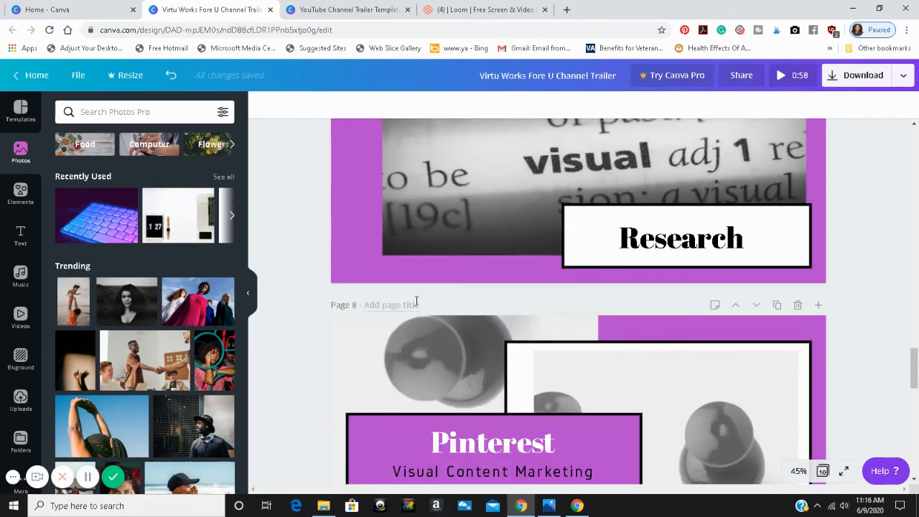
scroll(416, 306, "down", 6)
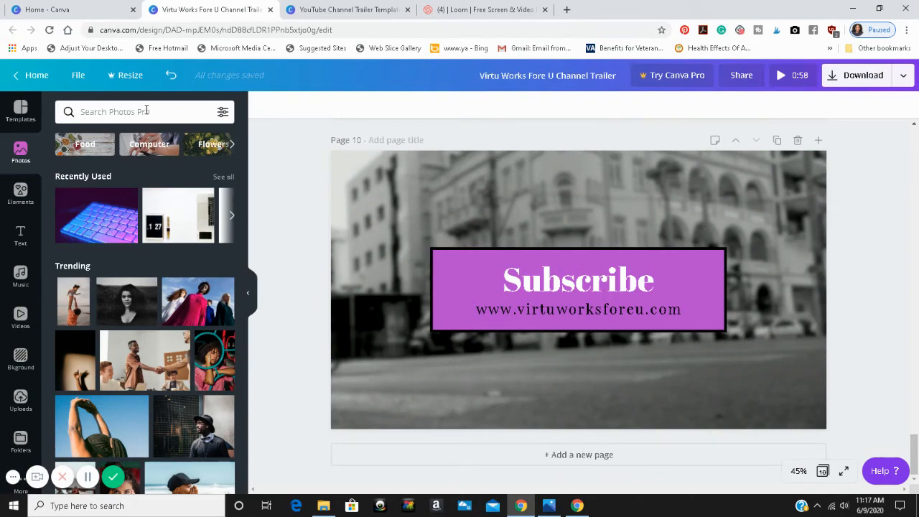
- Search the photo library for "graphics"
left_click(146, 111)
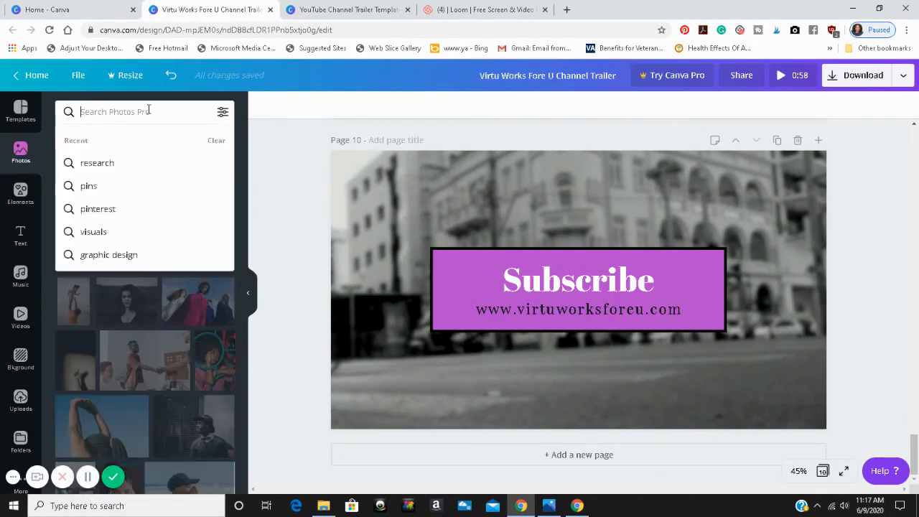
type("graphics")
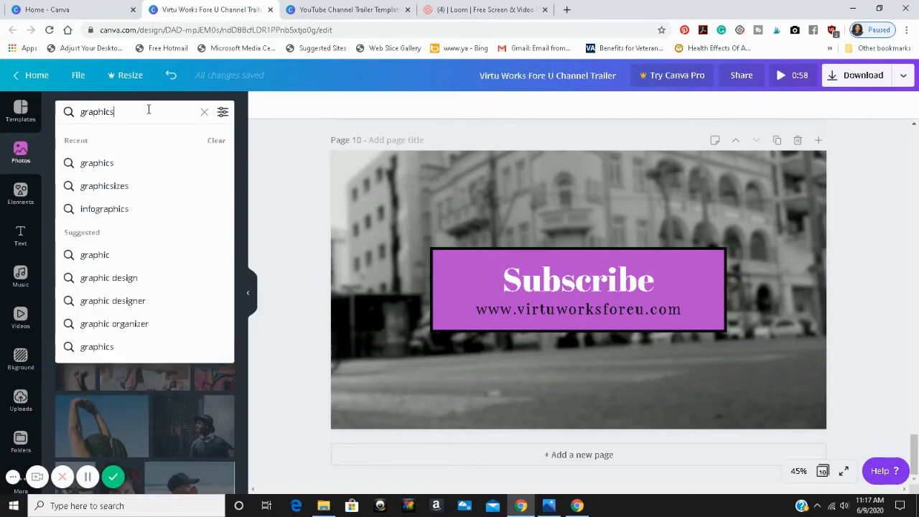
key("Return")
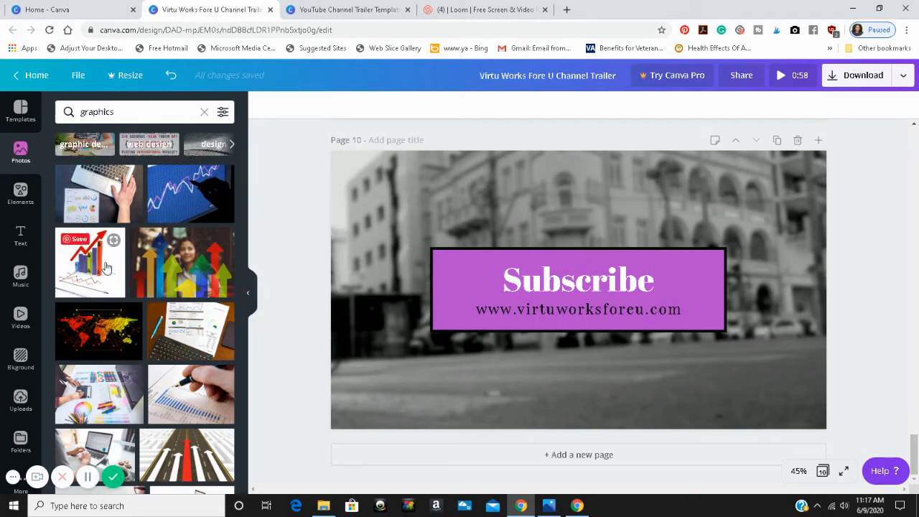
- Browse the "graphics" photo results, checking which images are marked free and which are Pro
scroll(113, 266, "down", 2)
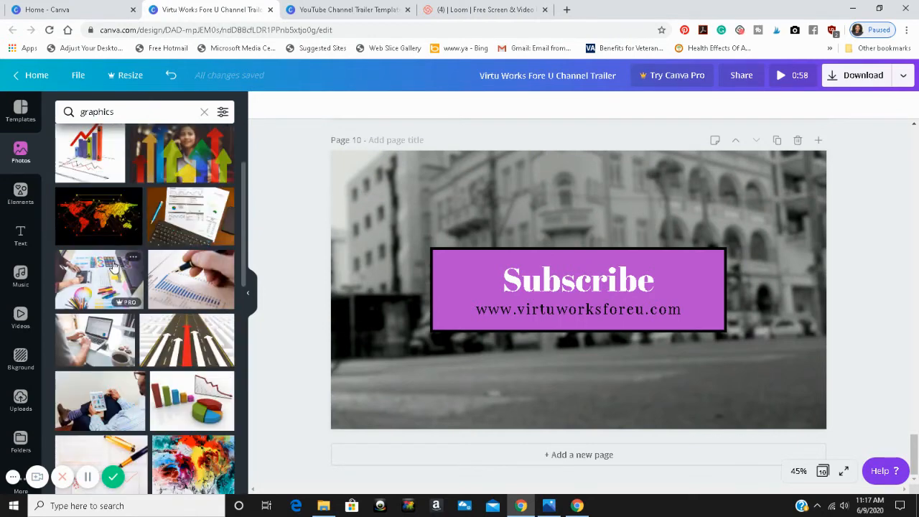
scroll(113, 266, "up", 2)
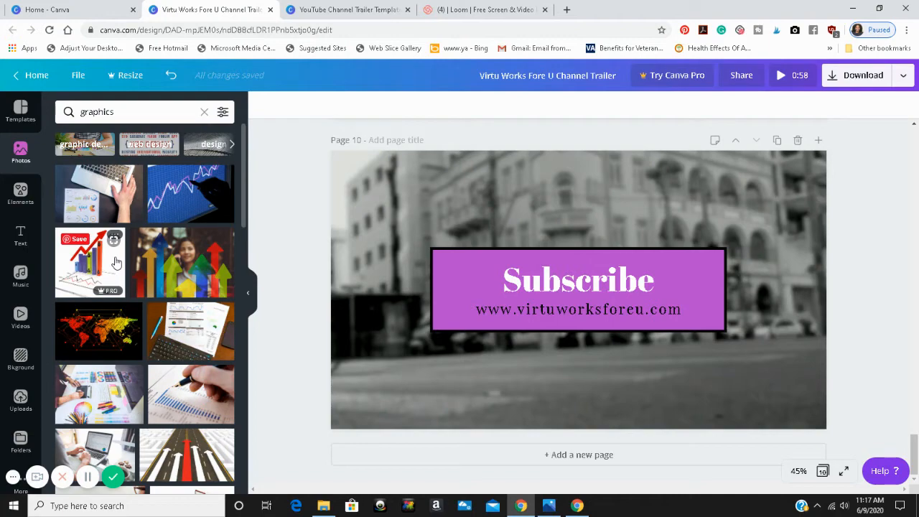
scroll(116, 263, "down", 6)
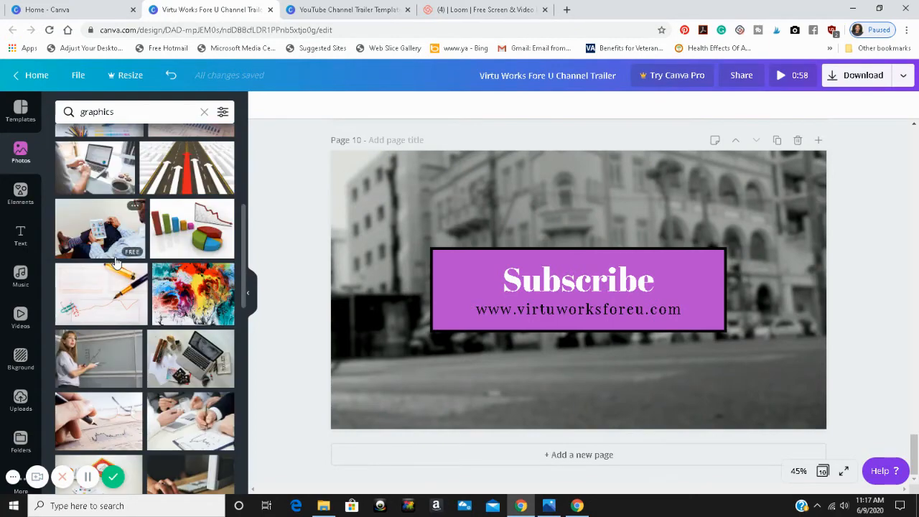
scroll(117, 263, "down", 6)
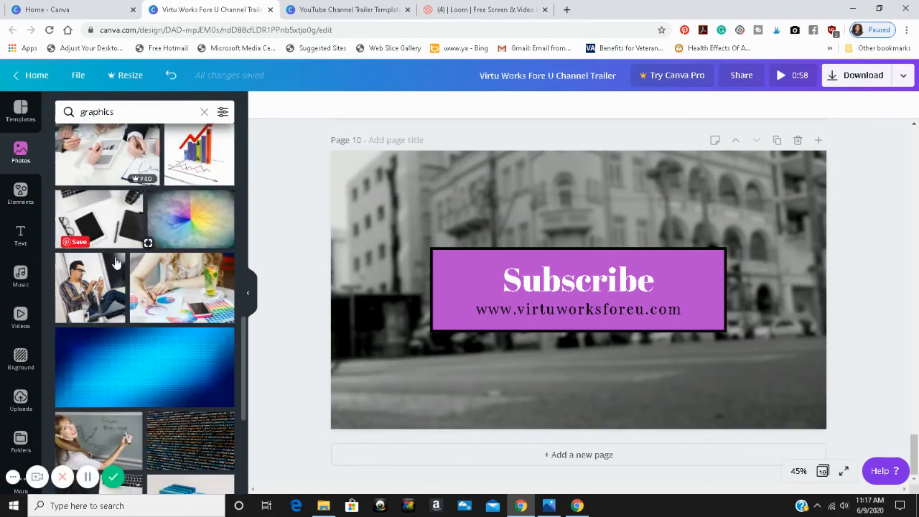
scroll(115, 263, "down", 2)
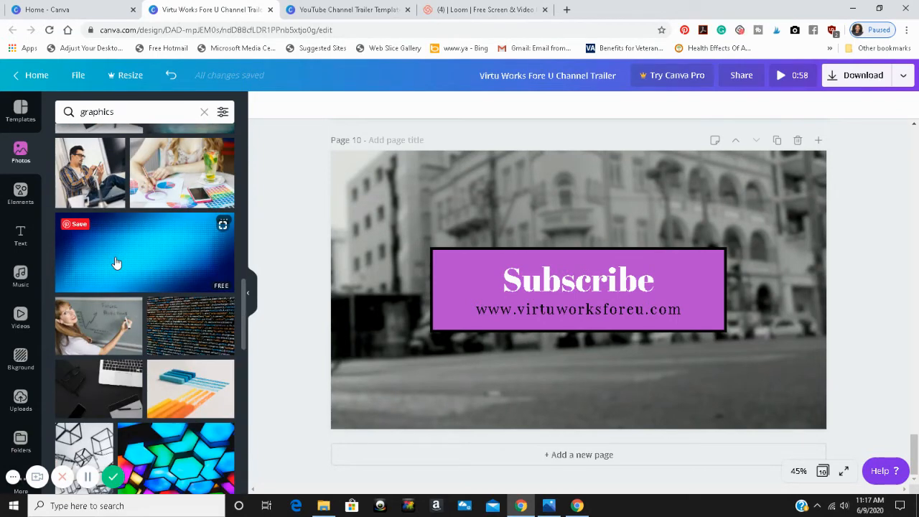
scroll(116, 263, "down", 2)
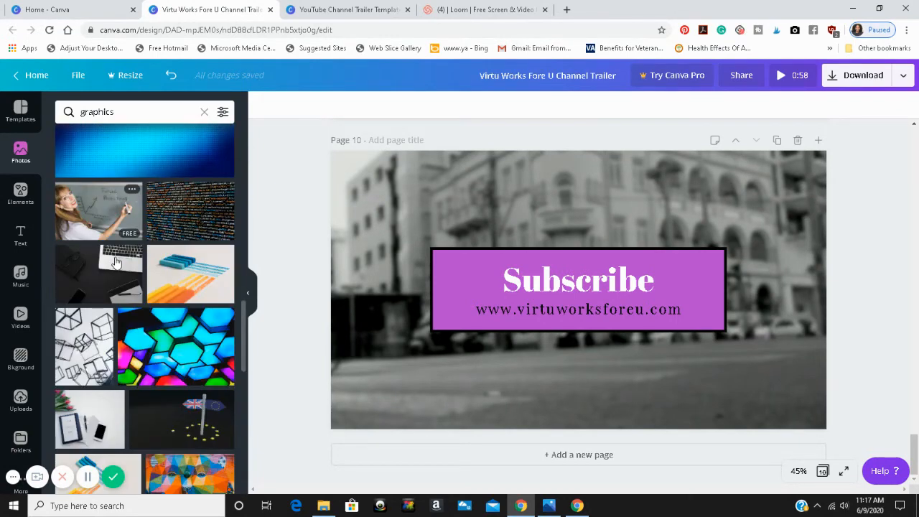
scroll(116, 263, "down", 2)
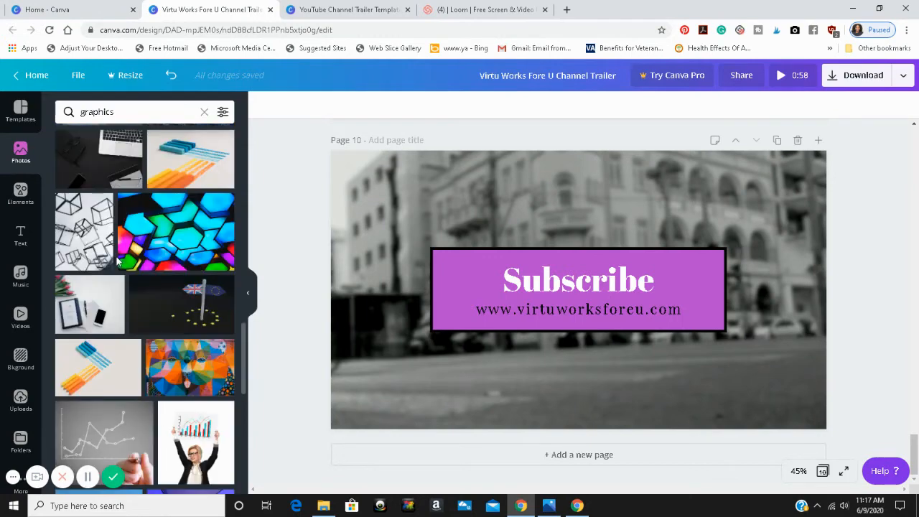
scroll(119, 262, "down", 1)
scroll(119, 263, "down", 2)
mouse_move(119, 263)
scroll(119, 263, "down", 2)
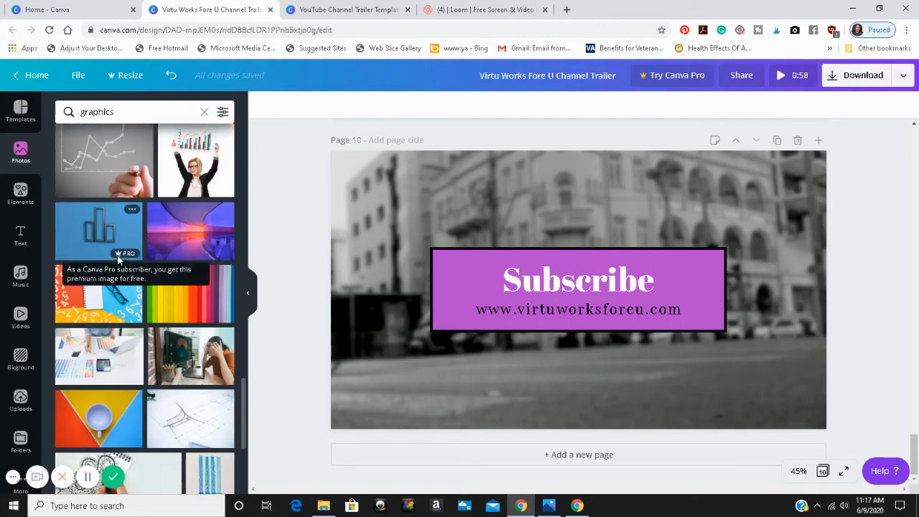
scroll(118, 263, "down", 1)
scroll(119, 263, "down", 2)
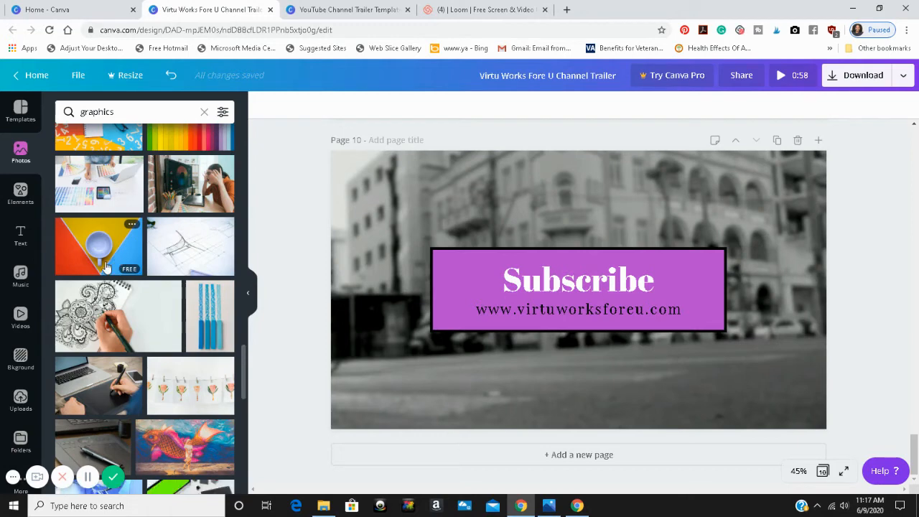
- Delete the page 10 background video and recolor the page background with the purple from the document colors
left_click(524, 201)
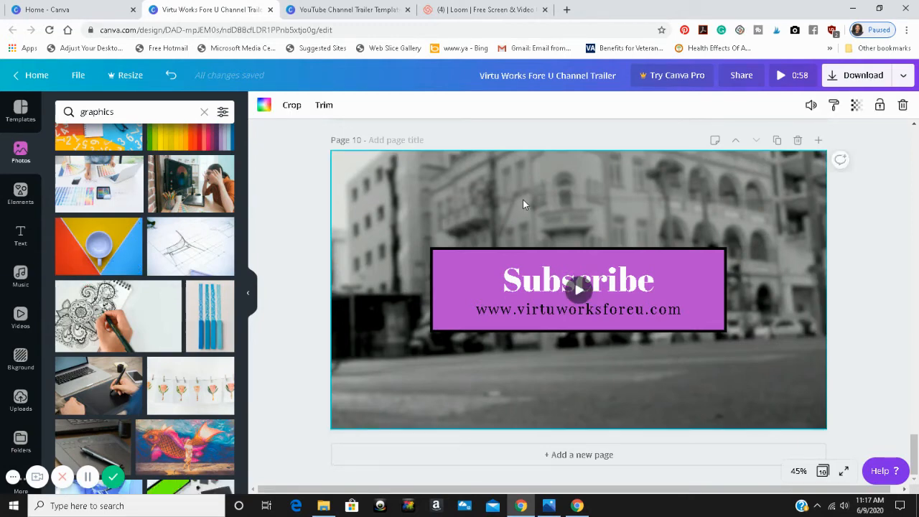
key("Delete")
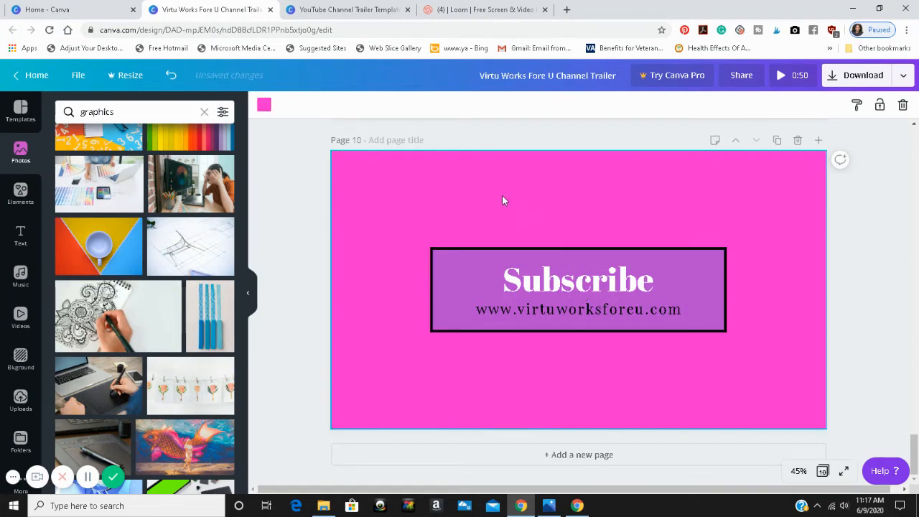
left_click(265, 106)
left_click(96, 224)
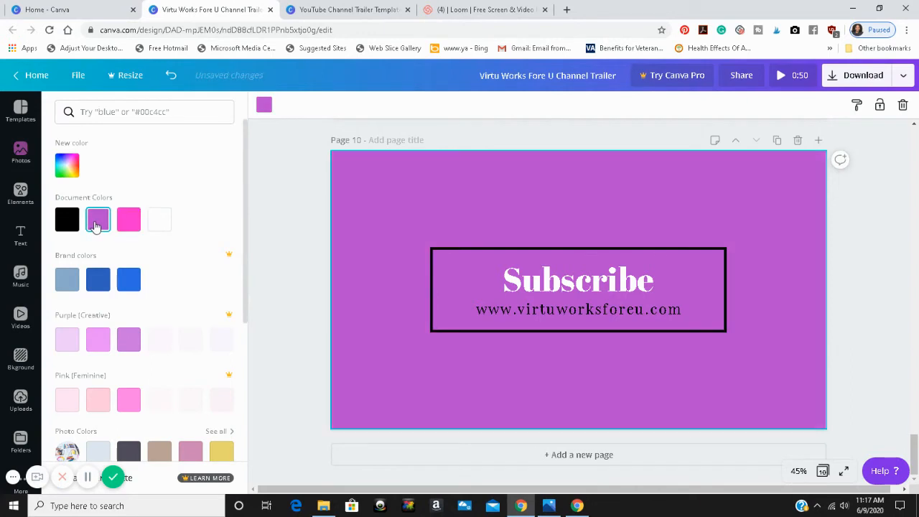
- Search the photo library for "graphics" again and add the photo of a hand drawing a floral pattern to page 10
left_click(21, 154)
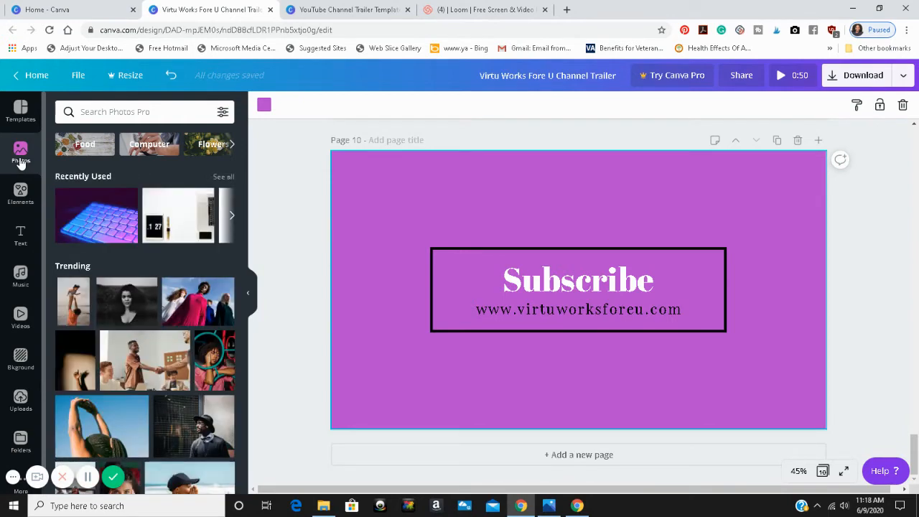
left_click(143, 111)
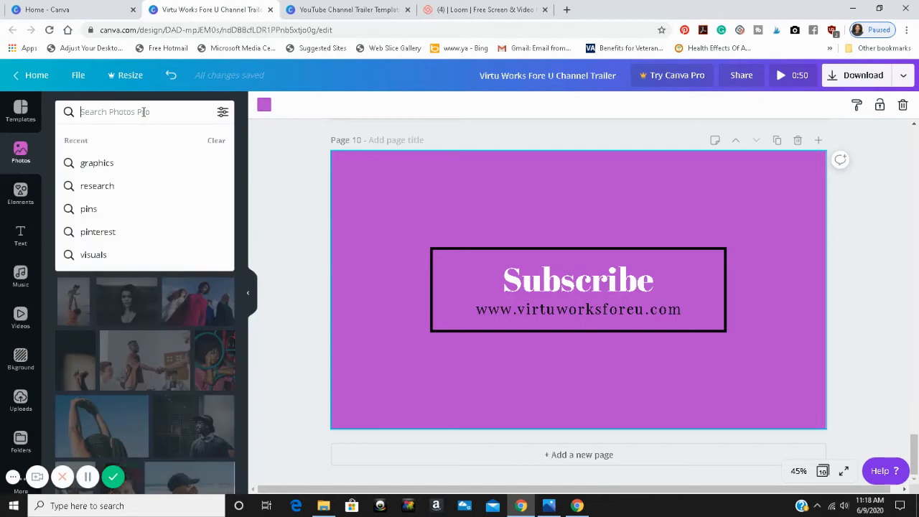
left_click(137, 164)
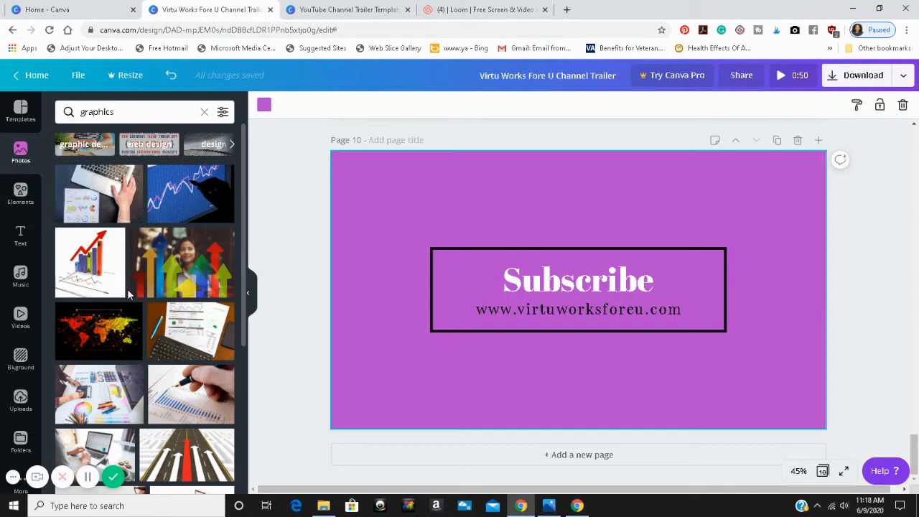
scroll(127, 292, "down", 3)
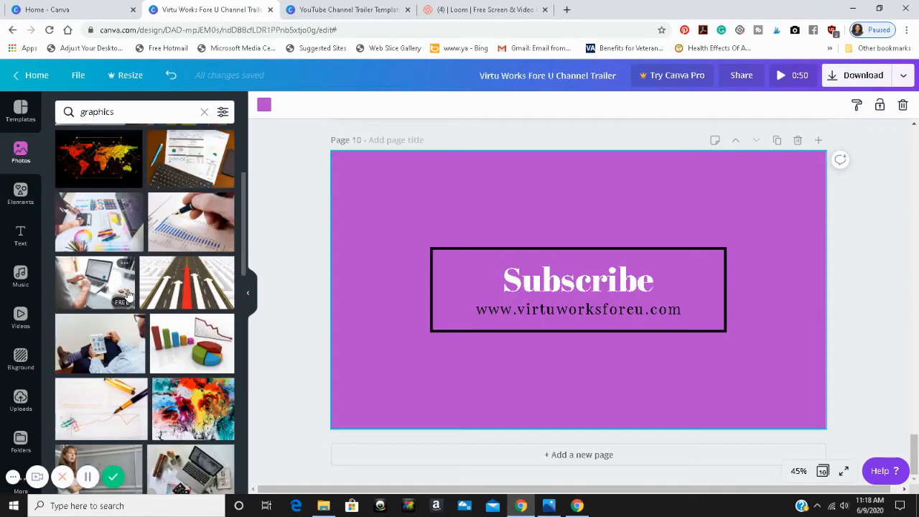
scroll(127, 293, "down", 5)
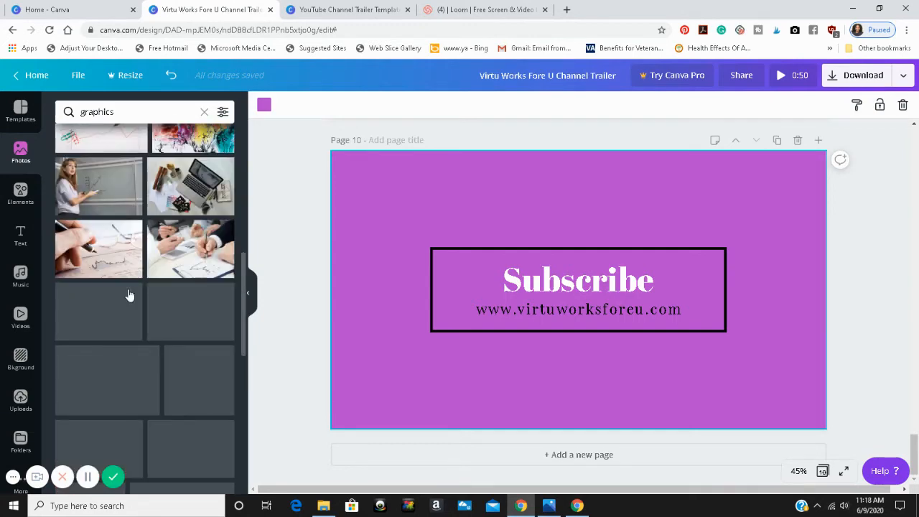
scroll(128, 295, "down", 2)
scroll(128, 293, "down", 5)
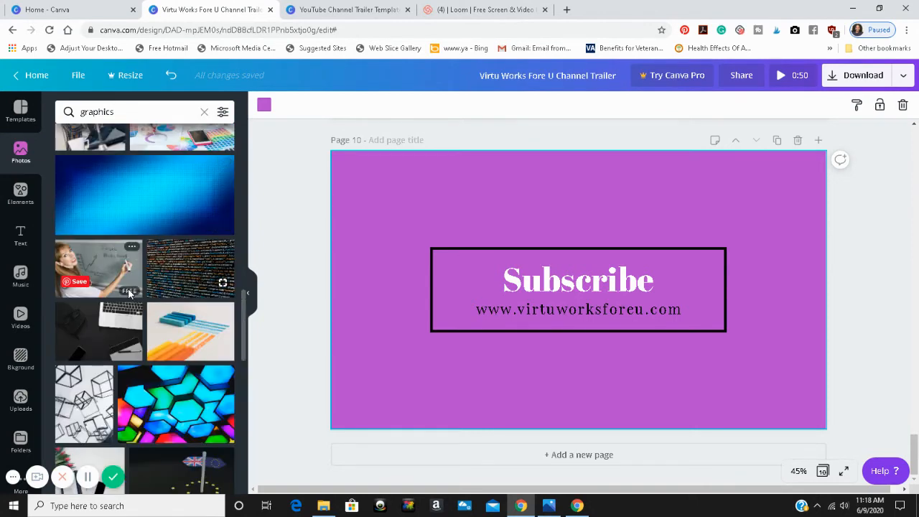
scroll(128, 294, "down", 6)
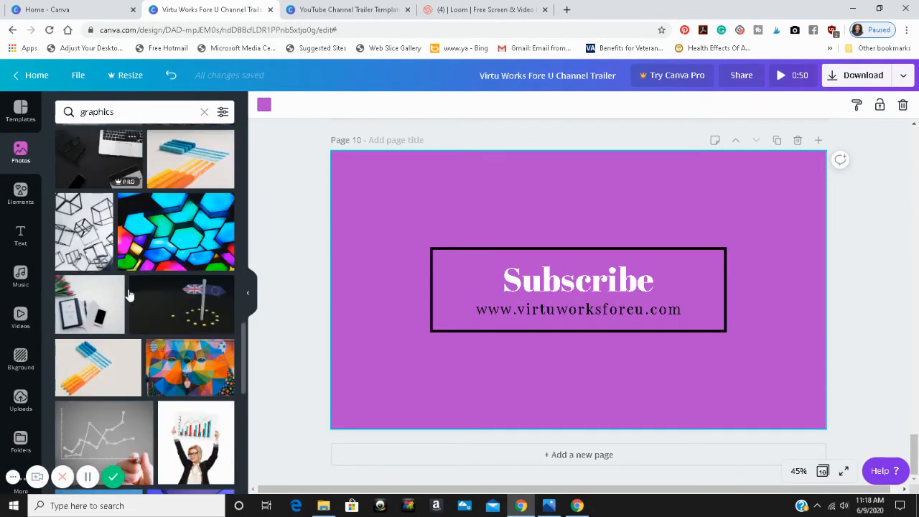
scroll(130, 295, "down", 2)
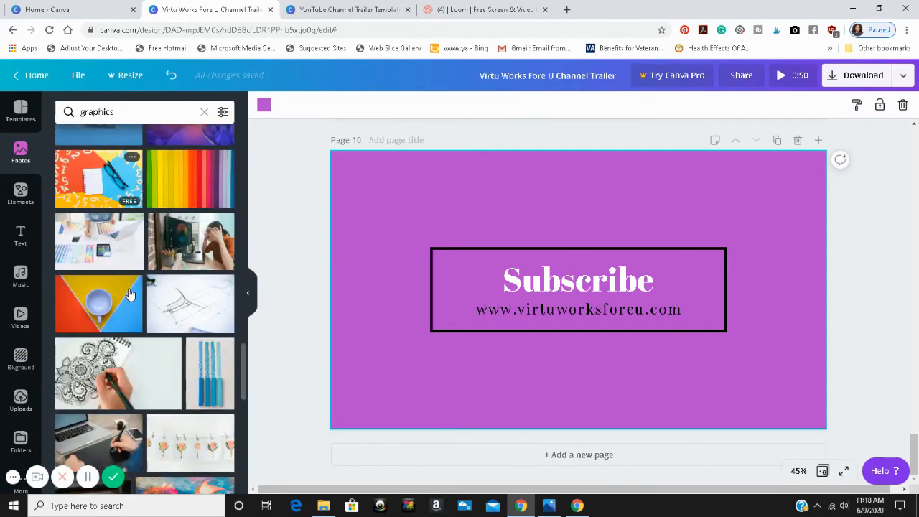
left_click(117, 359)
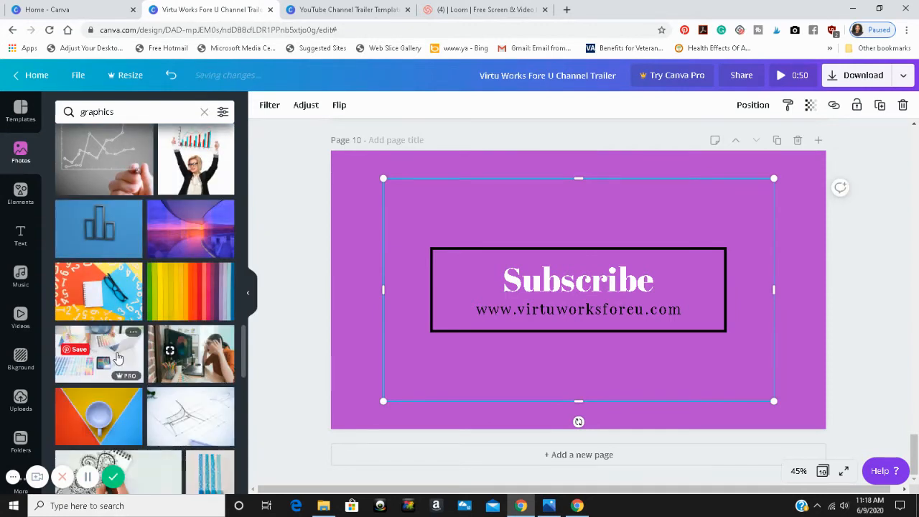
- Enlarge the drawing photo to about 1,970 × 1,125 to cover page 10 and send it behind the Subscribe box
left_click_drag(383, 177, 317, 168)
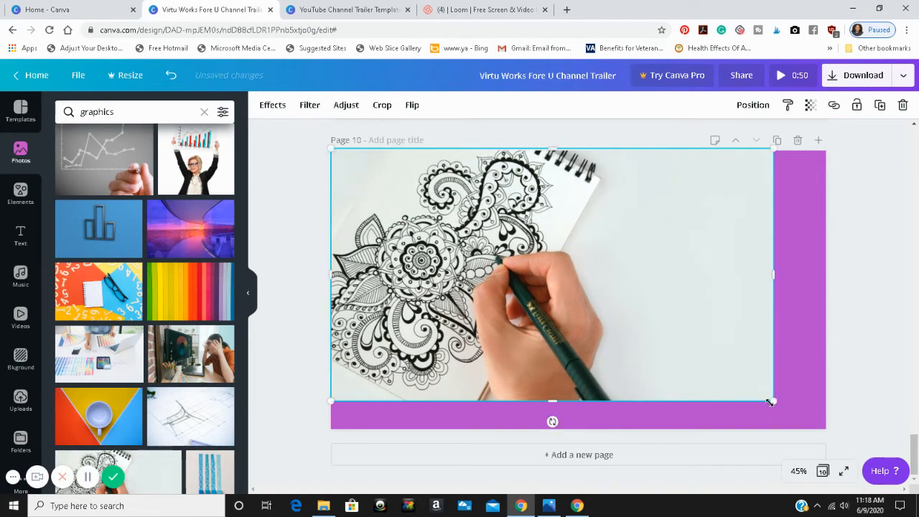
left_click_drag(815, 417, 839, 431)
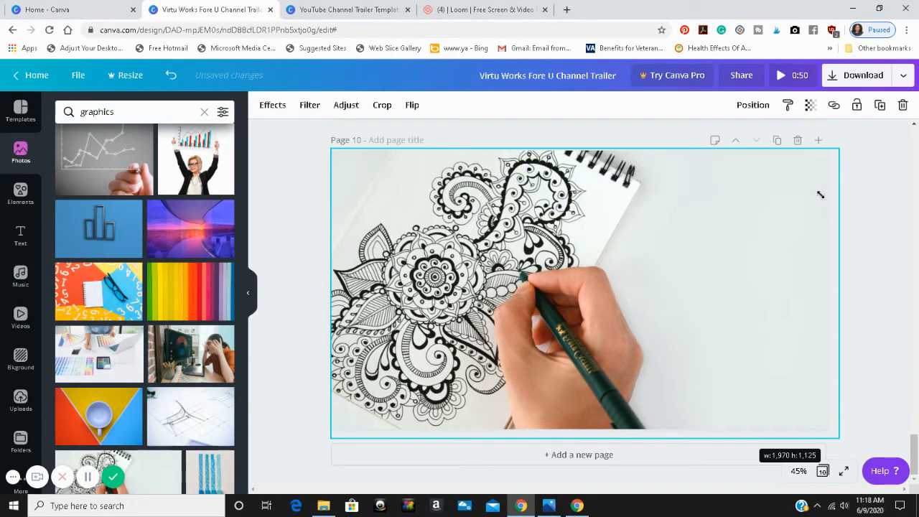
left_click(757, 108)
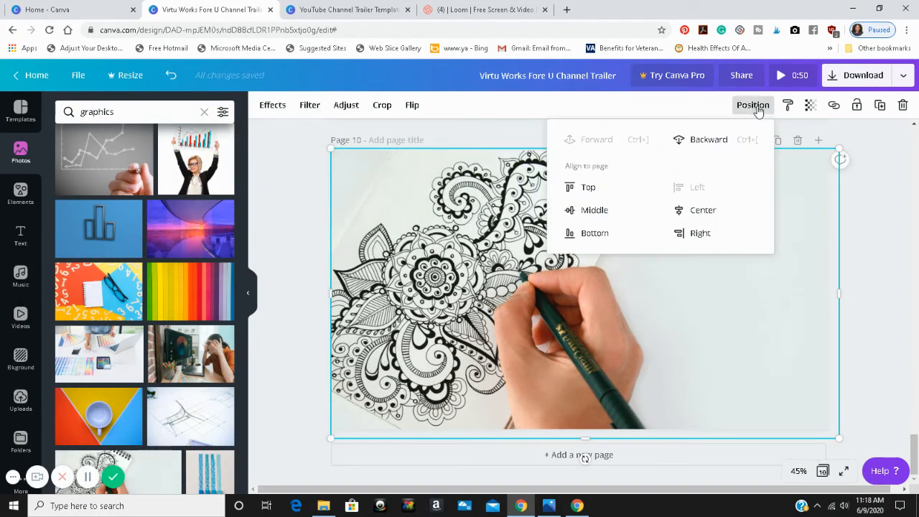
left_click(698, 141)
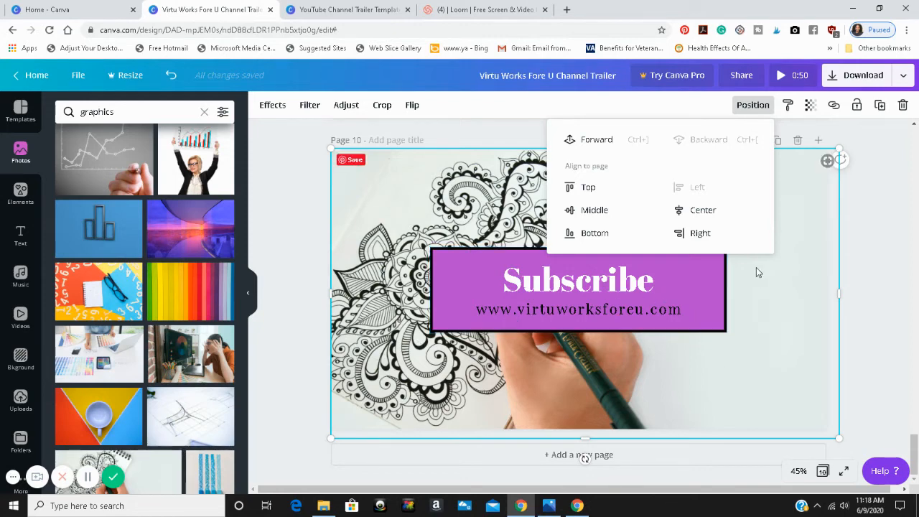
left_click(884, 294)
- Delete the black-and-white dictionary photo behind the Research label on page 7
scroll(786, 335, "up", 5)
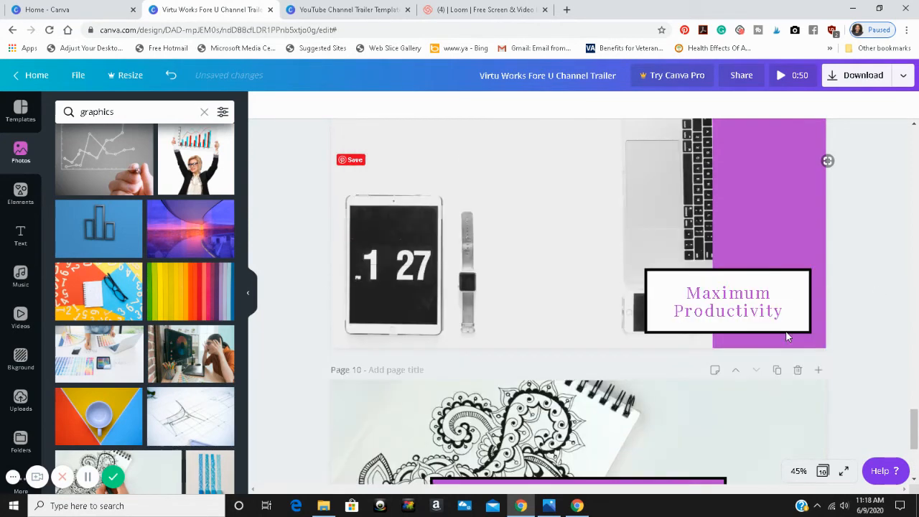
scroll(788, 336, "up", 2)
scroll(787, 337, "up", 5)
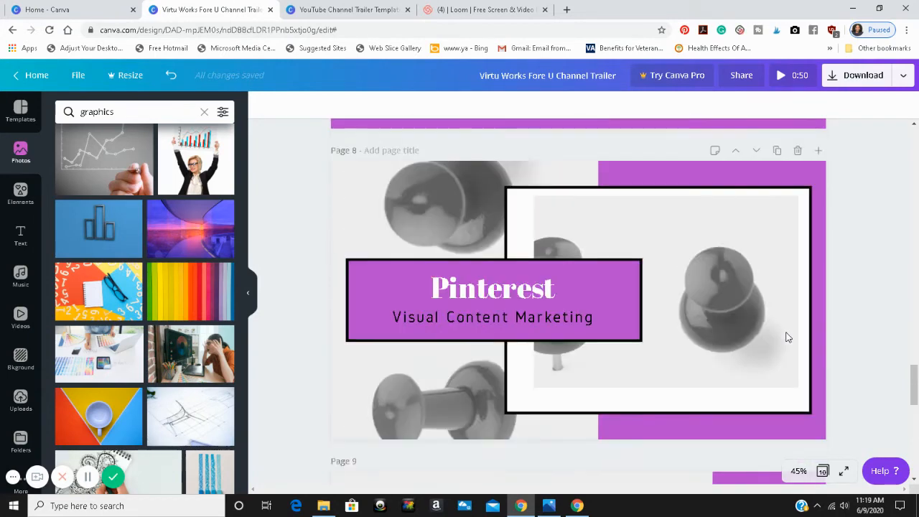
scroll(786, 337, "up", 2)
scroll(788, 337, "up", 5)
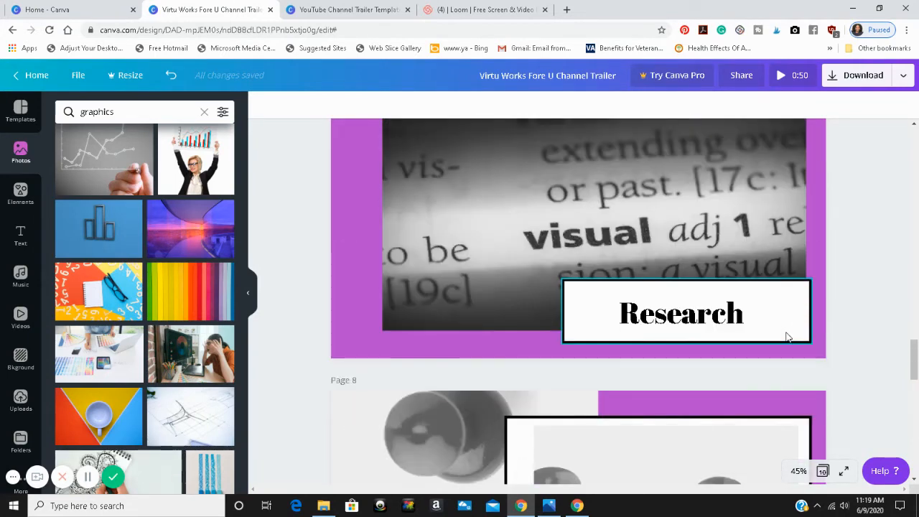
scroll(787, 337, "up", 1)
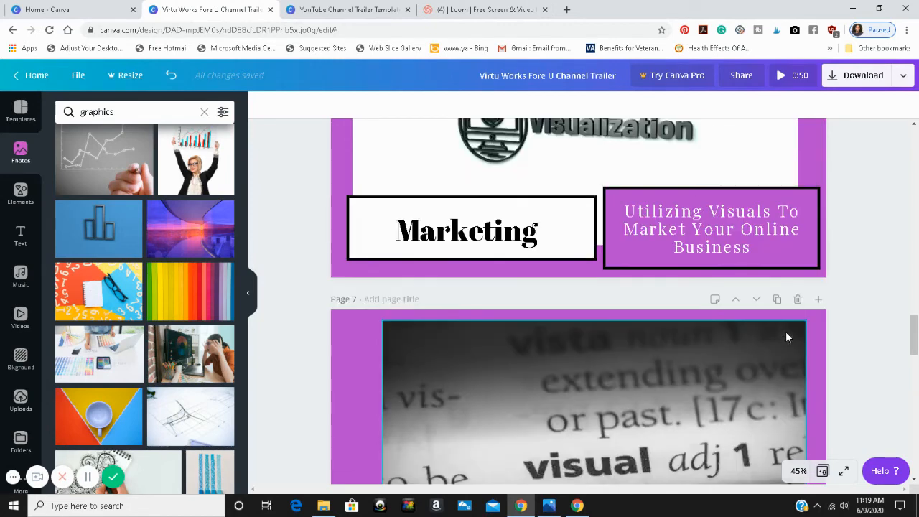
scroll(786, 337, "down", 2)
left_click(664, 297)
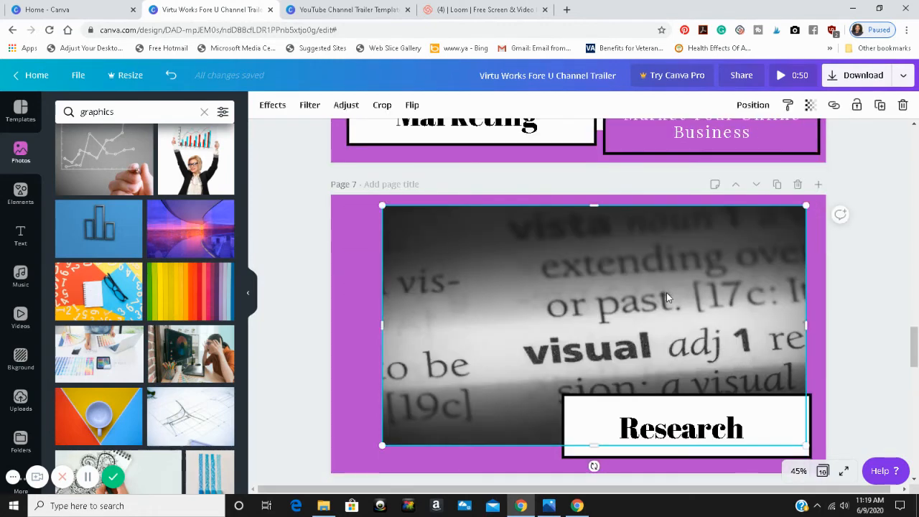
key("Delete")
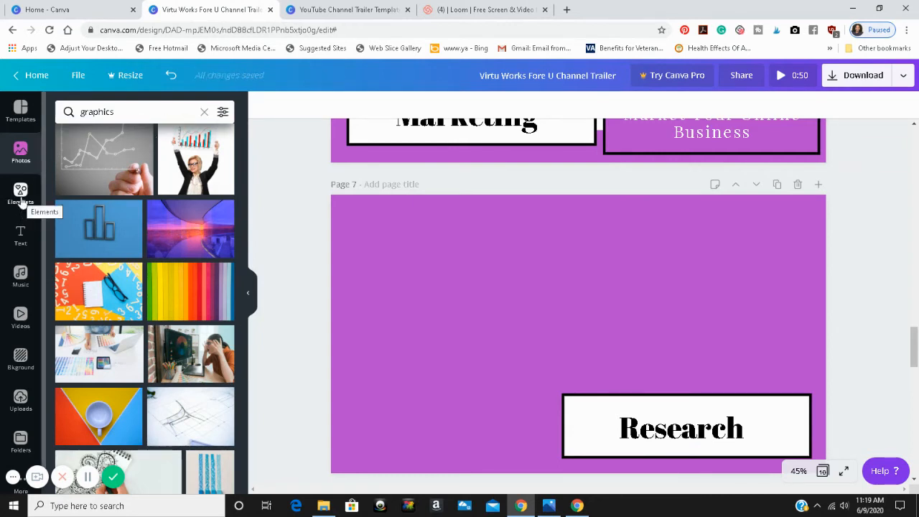
- Search the photo library for "research" and add the photo of a magnifying glass over a newspaper to page 7
scroll(144, 287, "up", 10)
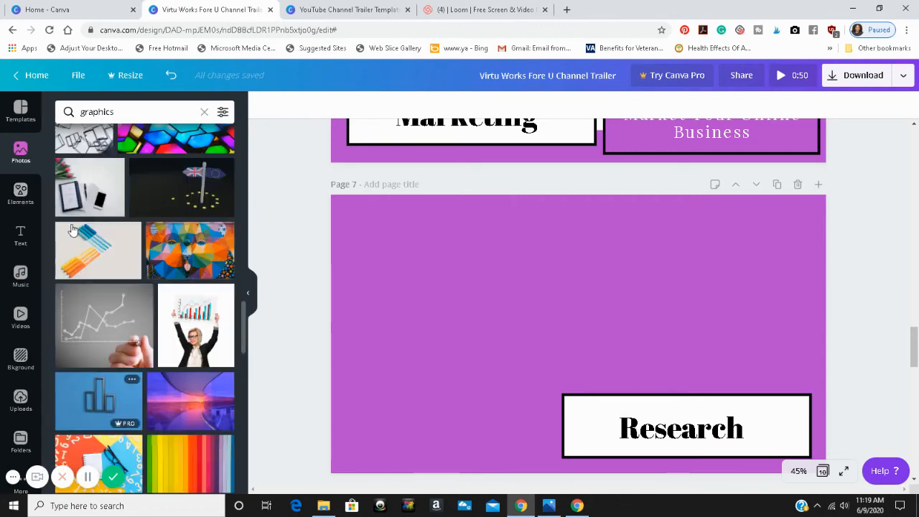
left_click(119, 113)
left_click_drag(111, 112, 60, 119)
type("r")
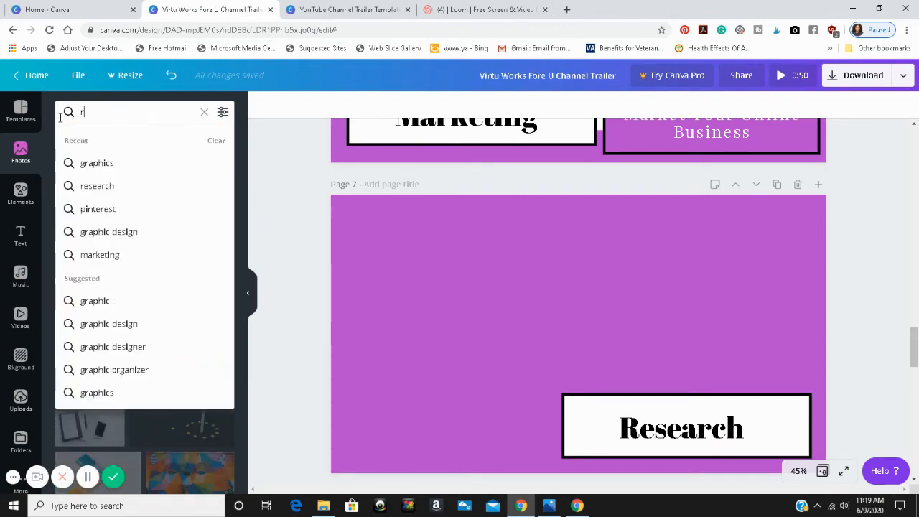
type("esearch")
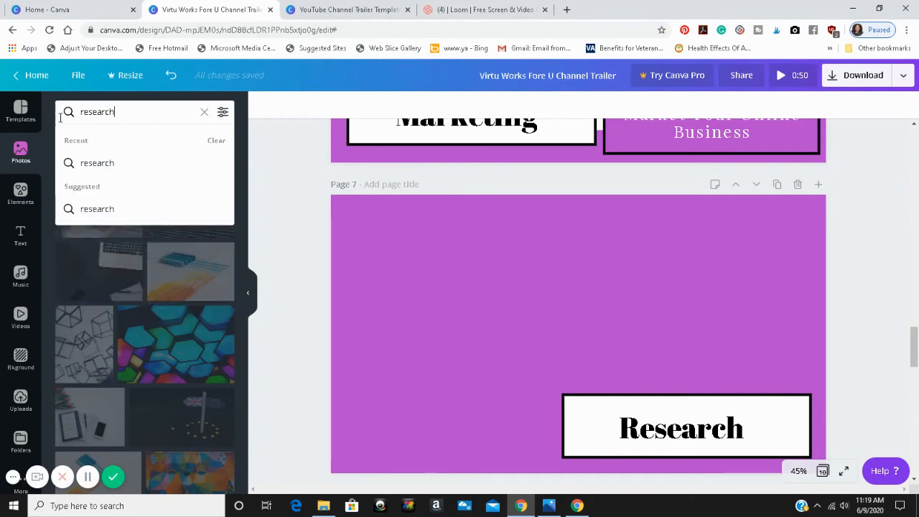
key("Return")
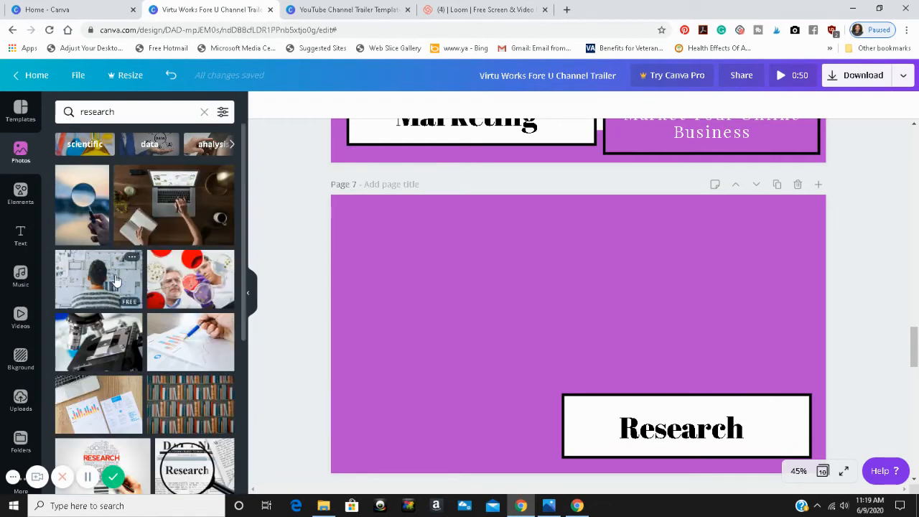
scroll(113, 279, "down", 1)
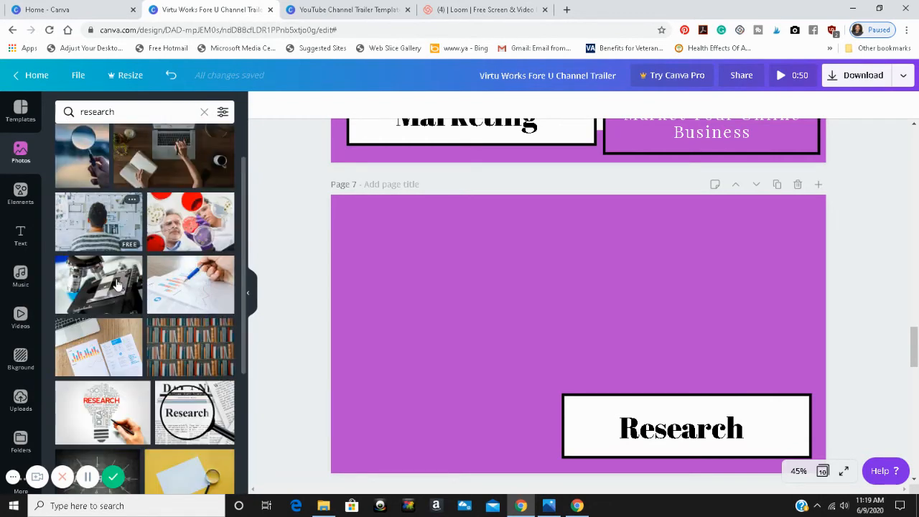
left_click(178, 421)
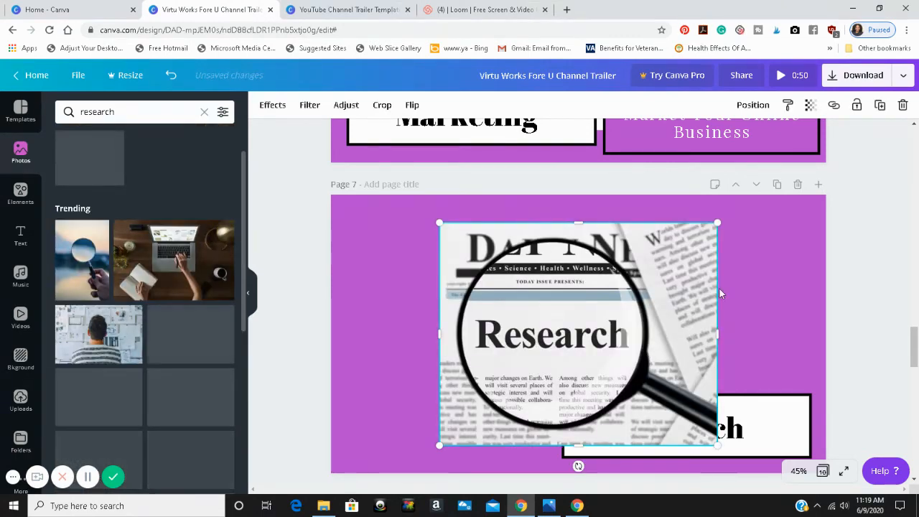
- Stretch the magnifying glass photo on all four sides to fill most of page 7, about 920 high
left_click_drag(719, 334, 758, 337)
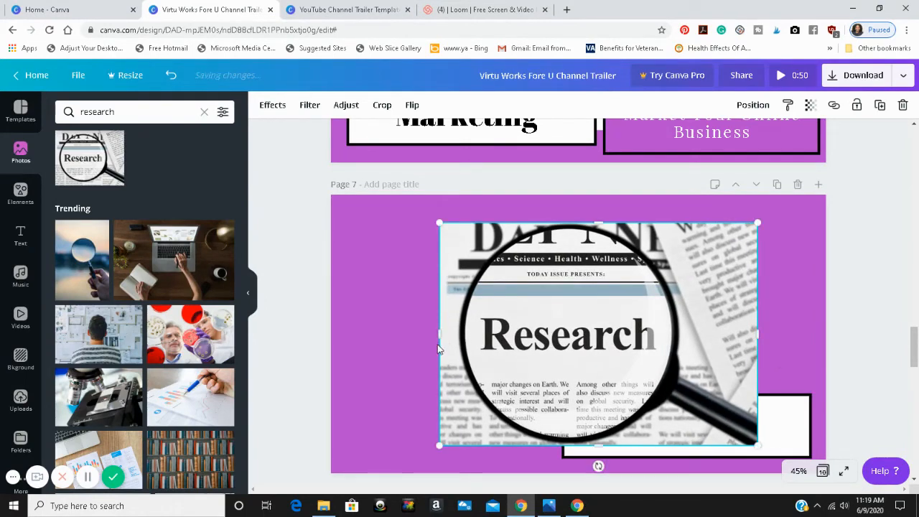
left_click_drag(425, 335, 359, 343)
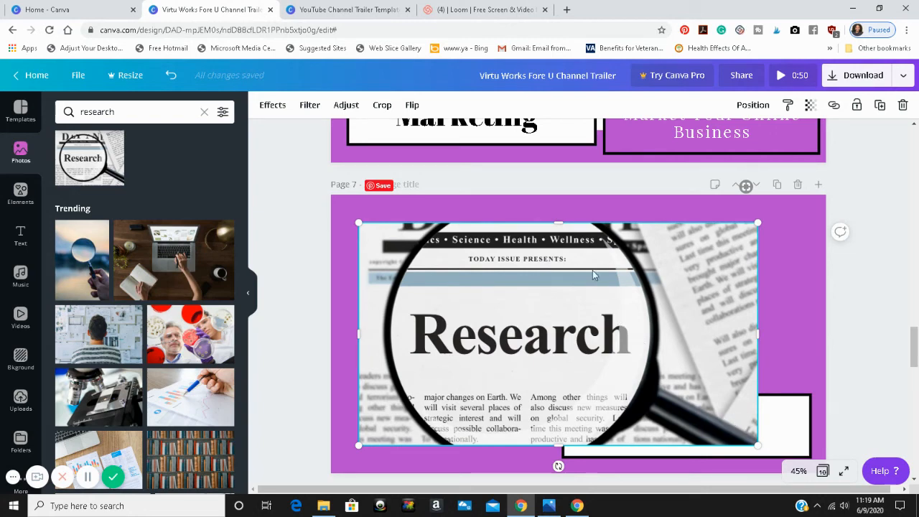
left_click_drag(559, 216, 559, 207)
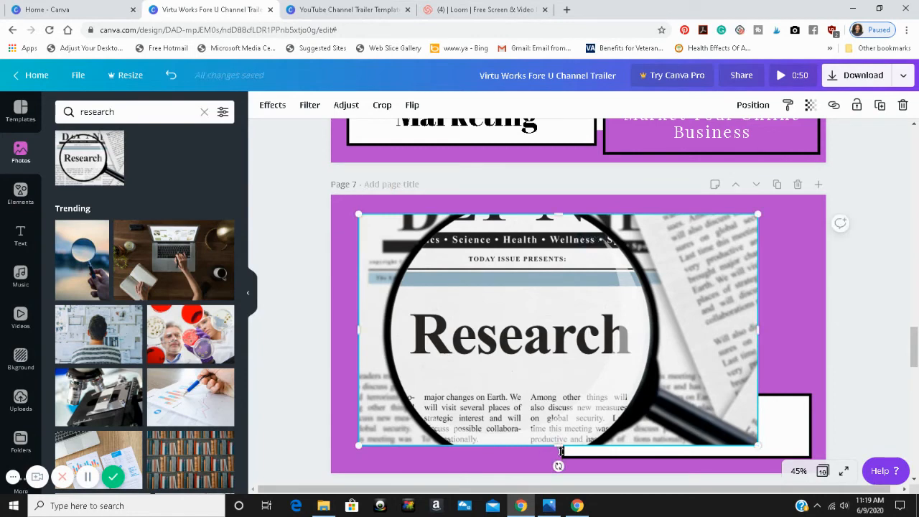
left_click_drag(561, 452, 561, 458)
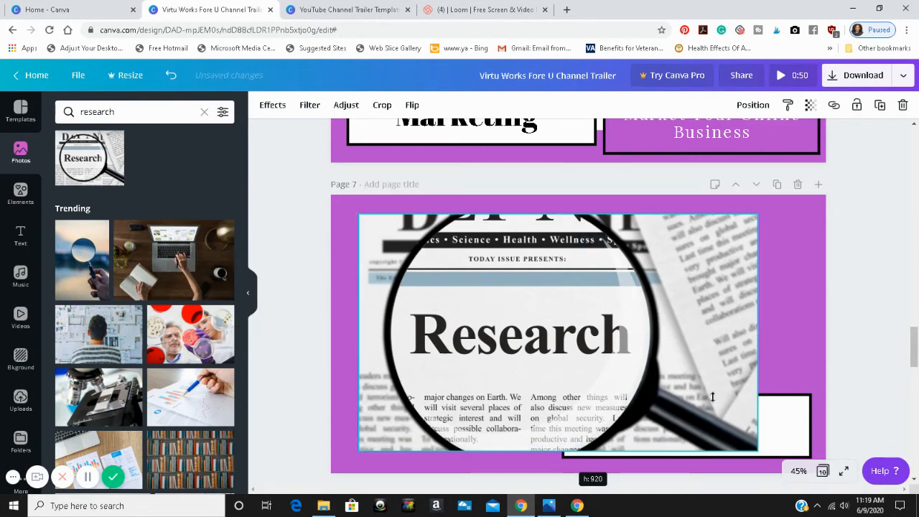
- Send the magnifying glass photo backward behind the Research label on page 7 and deselect it
left_click(754, 106)
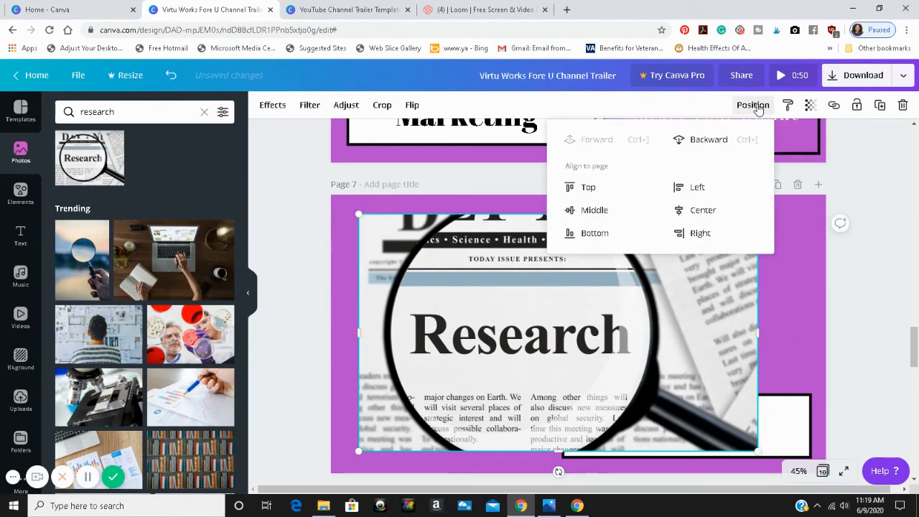
left_click(711, 141)
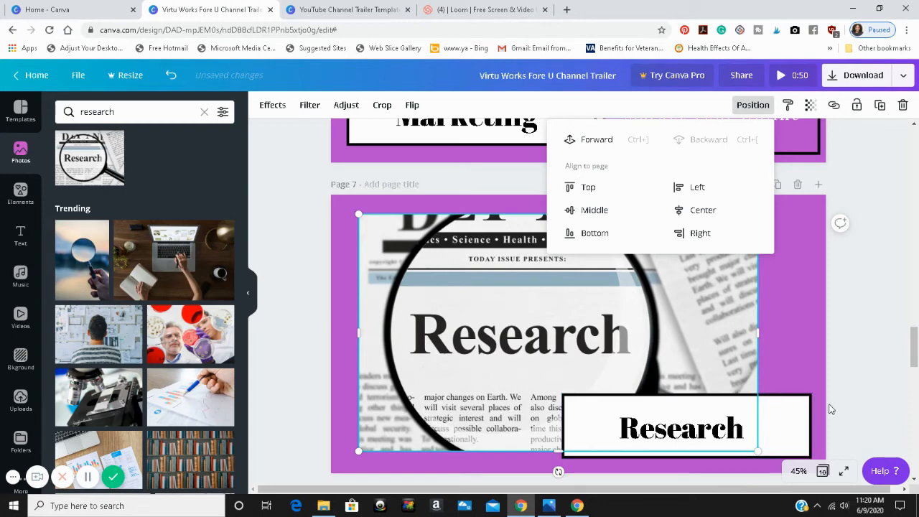
left_click(854, 378)
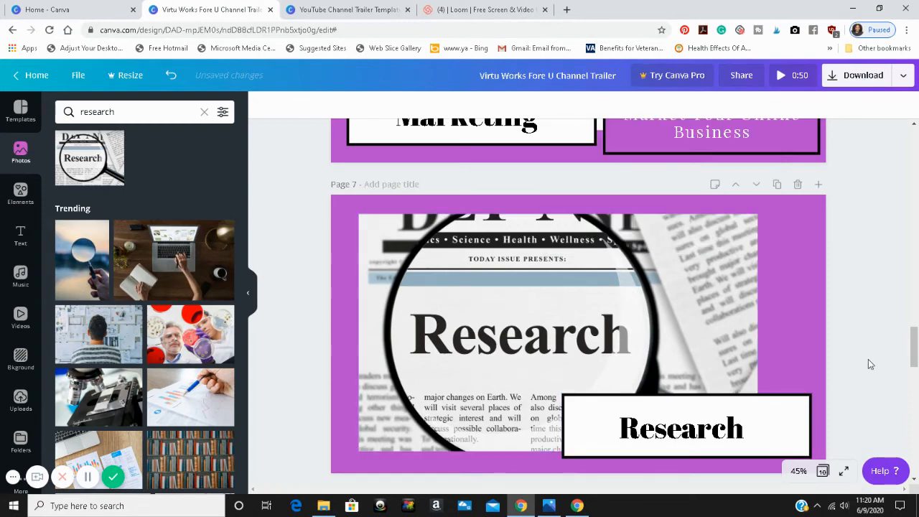
- Review all ten pages of the channel trailer, from the Virtu Works Fore U Creative title page to the Subscribe page
scroll(868, 361, "up", 1)
scroll(868, 363, "up", 8)
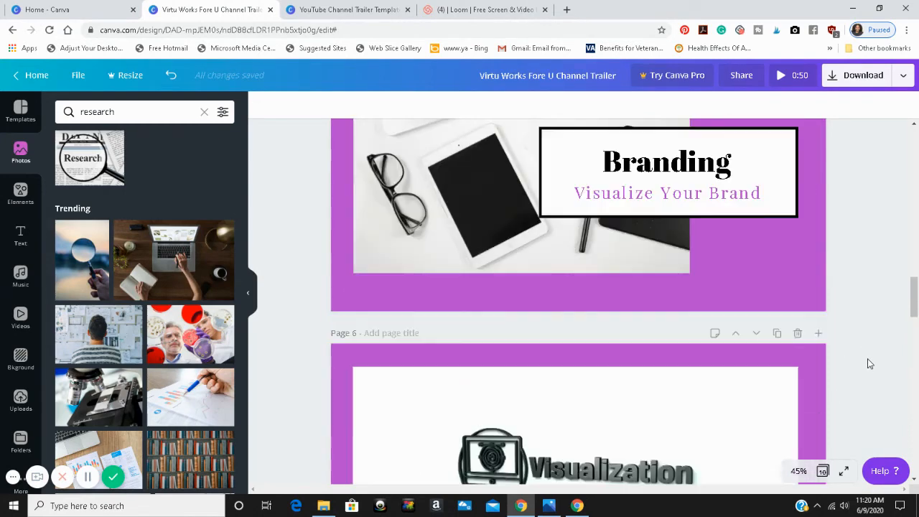
scroll(871, 364, "up", 8)
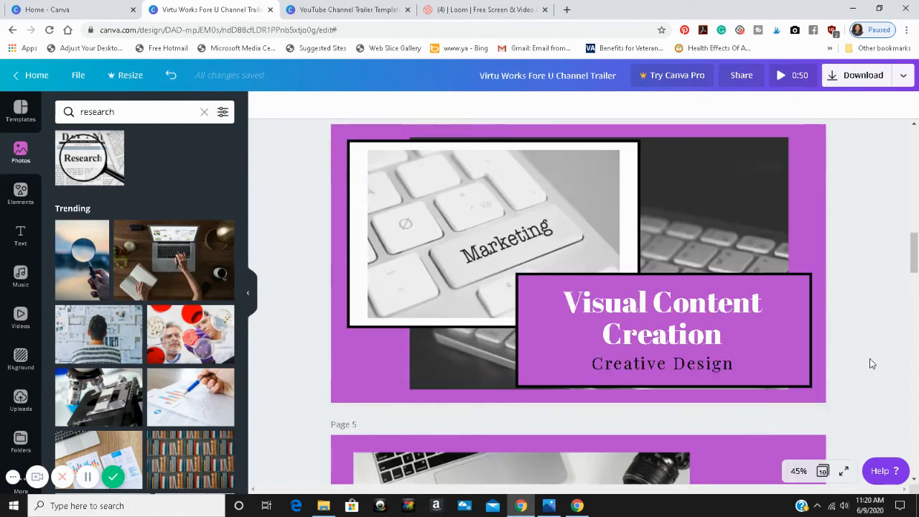
scroll(872, 364, "up", 8)
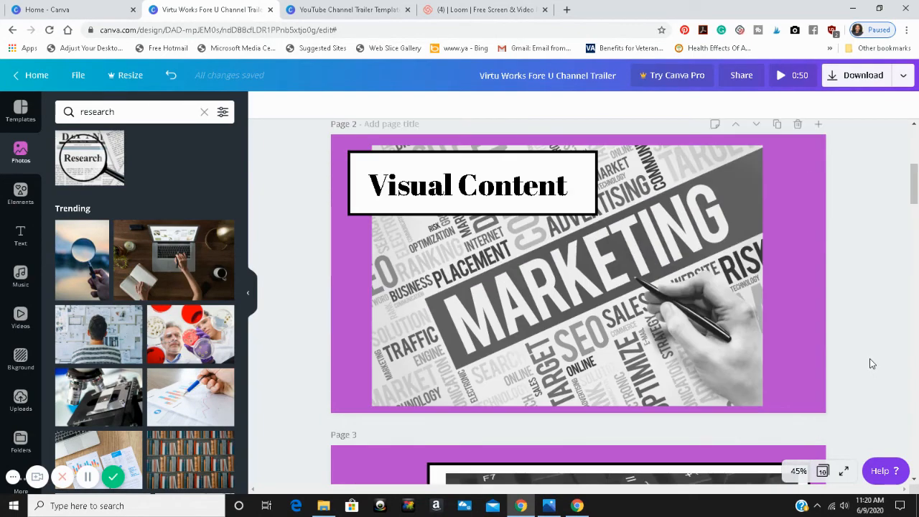
scroll(871, 364, "down", 4)
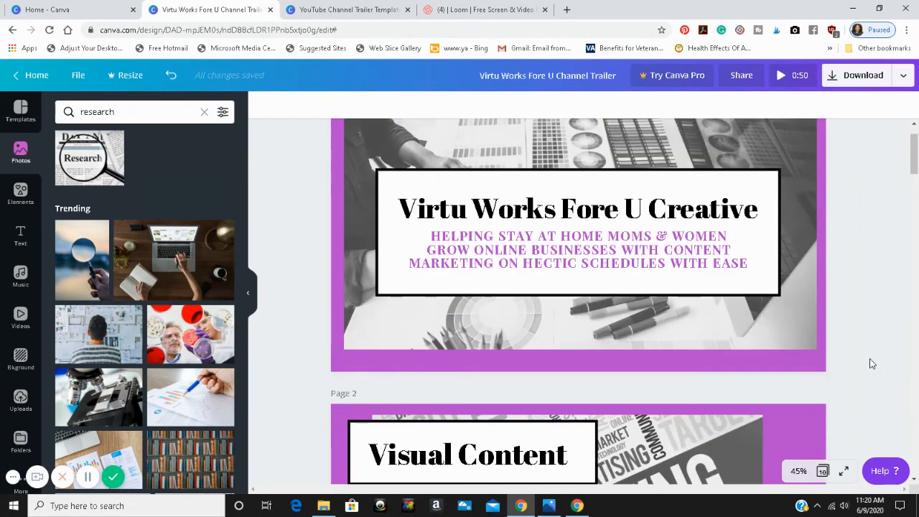
scroll(871, 365, "down", 5)
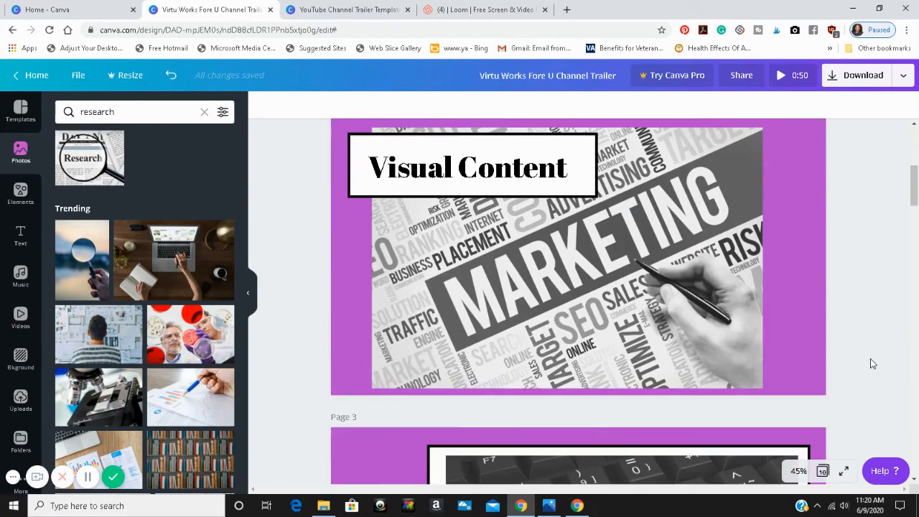
scroll(871, 359, "down", 8)
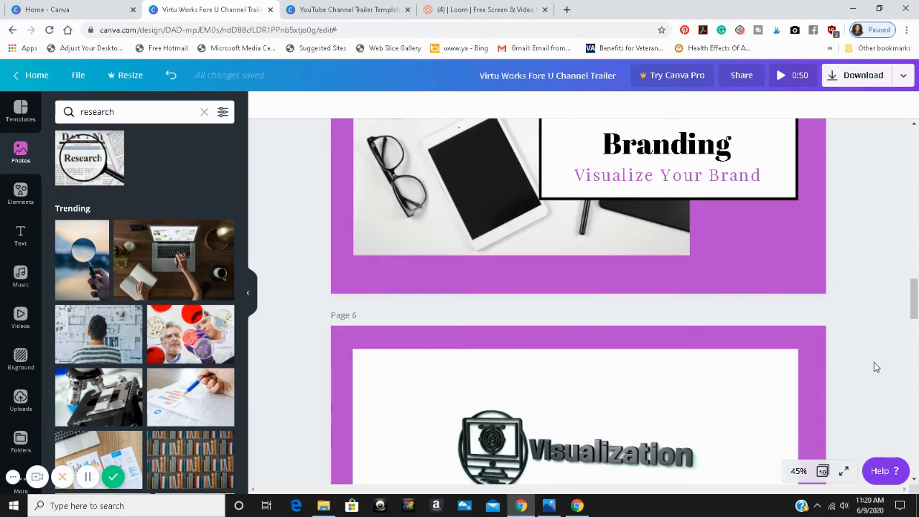
scroll(874, 367, "down", 9)
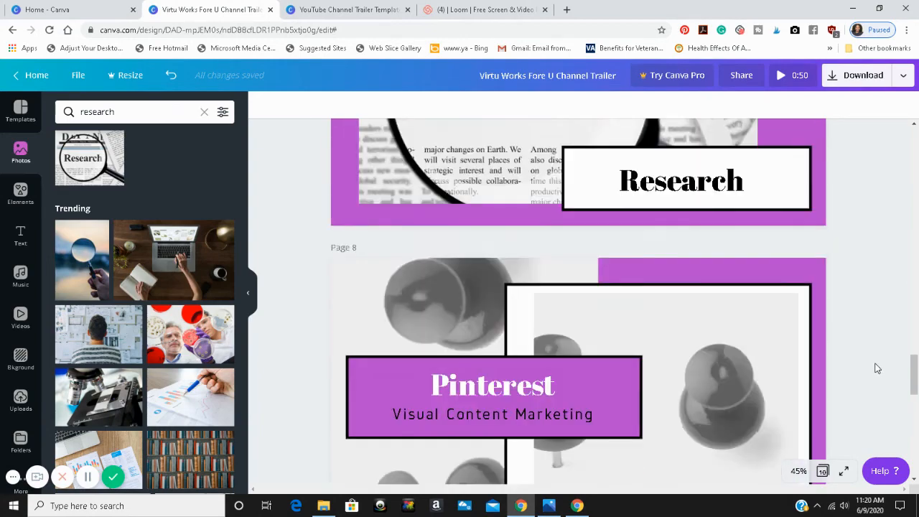
scroll(876, 369, "down", 8)
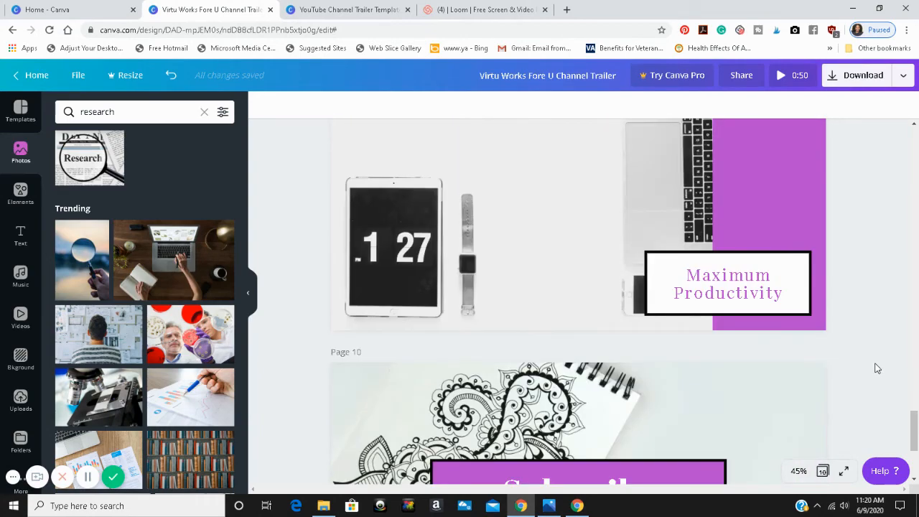
scroll(877, 368, "down", 3)
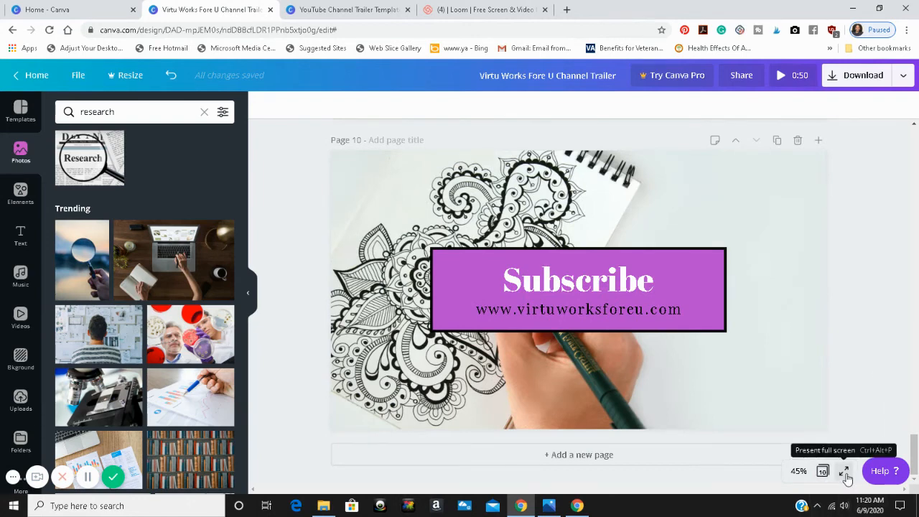
- Present the channel trailer in full screen and restart the presentation from page 1
left_click(846, 473)
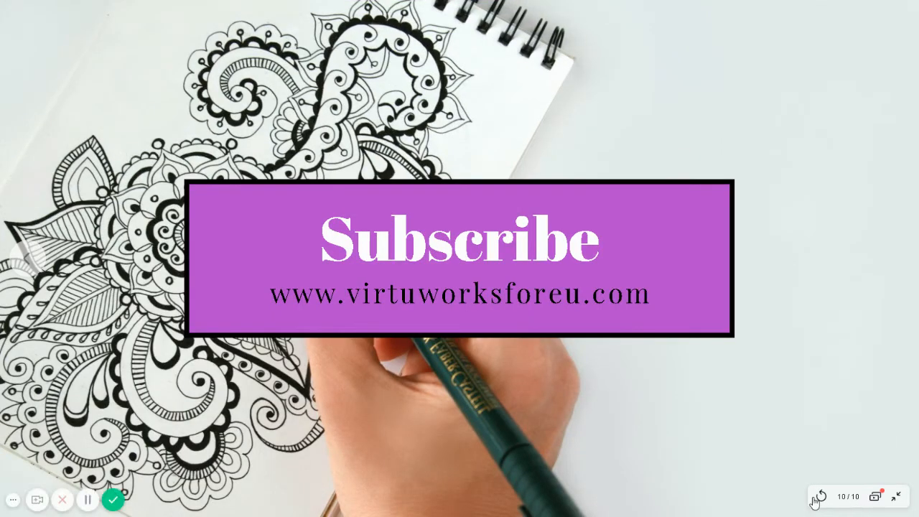
left_click(822, 497)
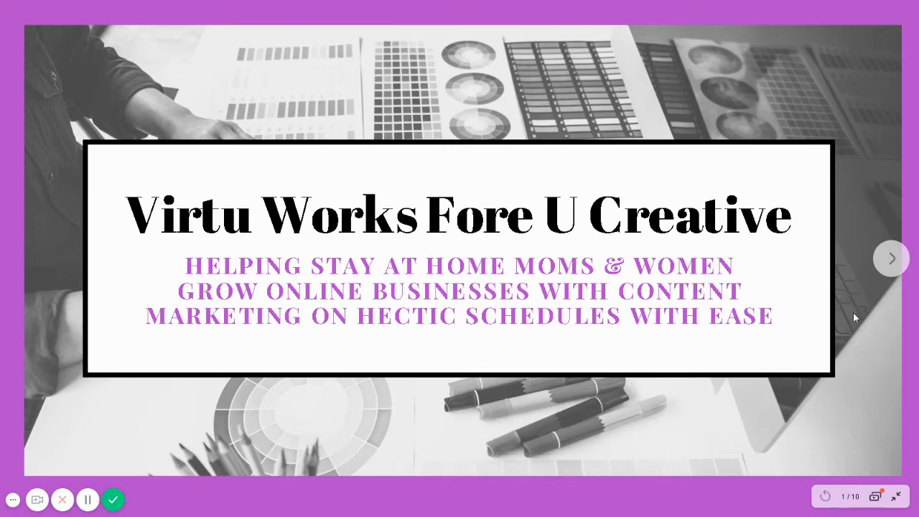